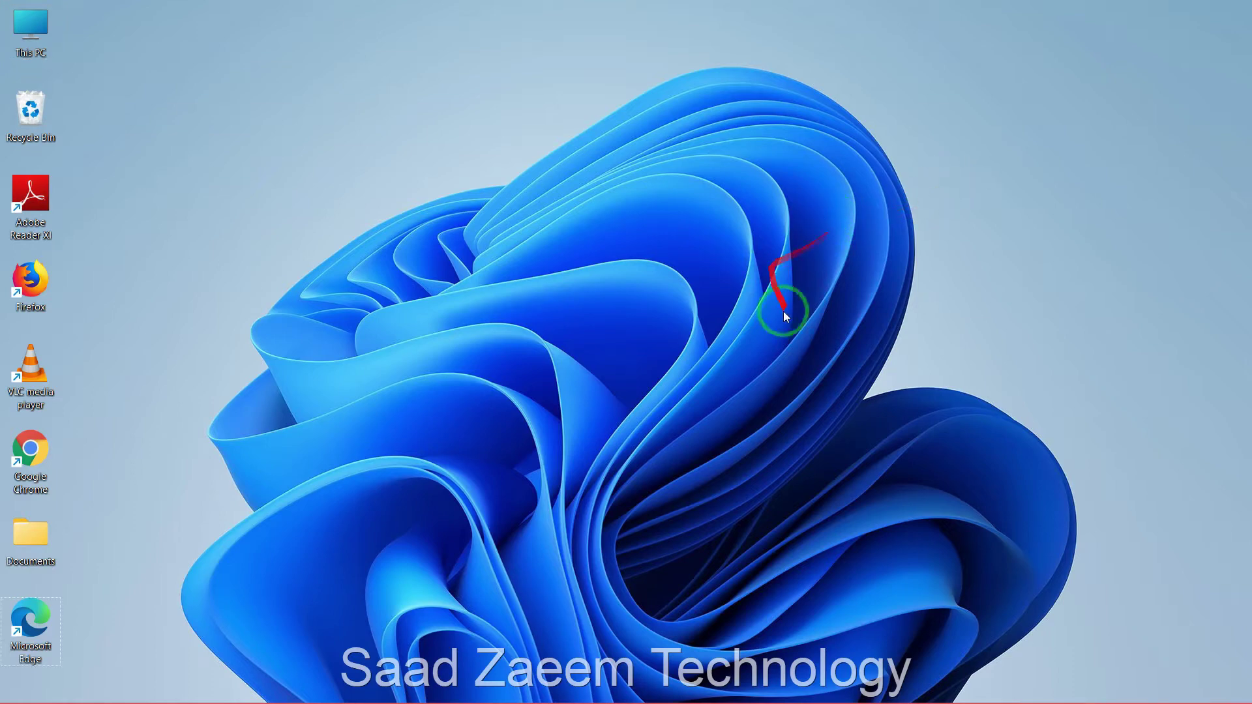
# - Open Microsoft Edge and search Google for "Recuva"
pyautogui.doubleClick(26, 629)
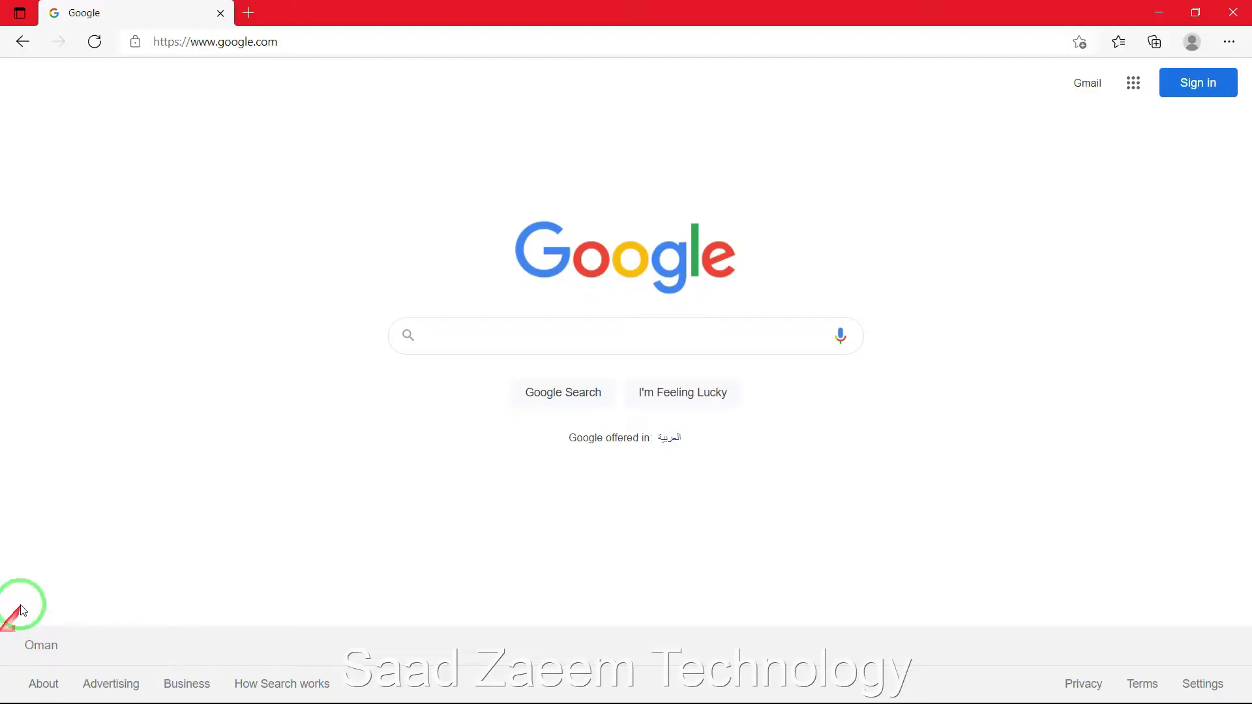
pyautogui.click(469, 339)
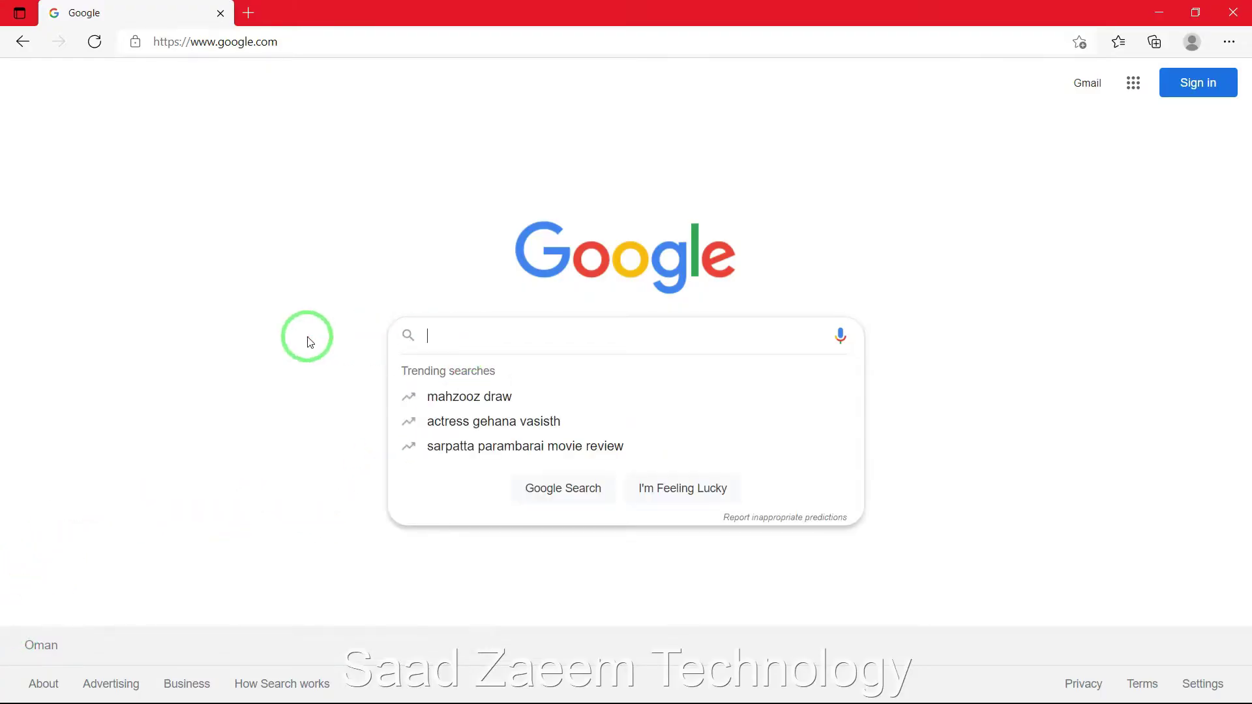
pyautogui.write('Recuva')
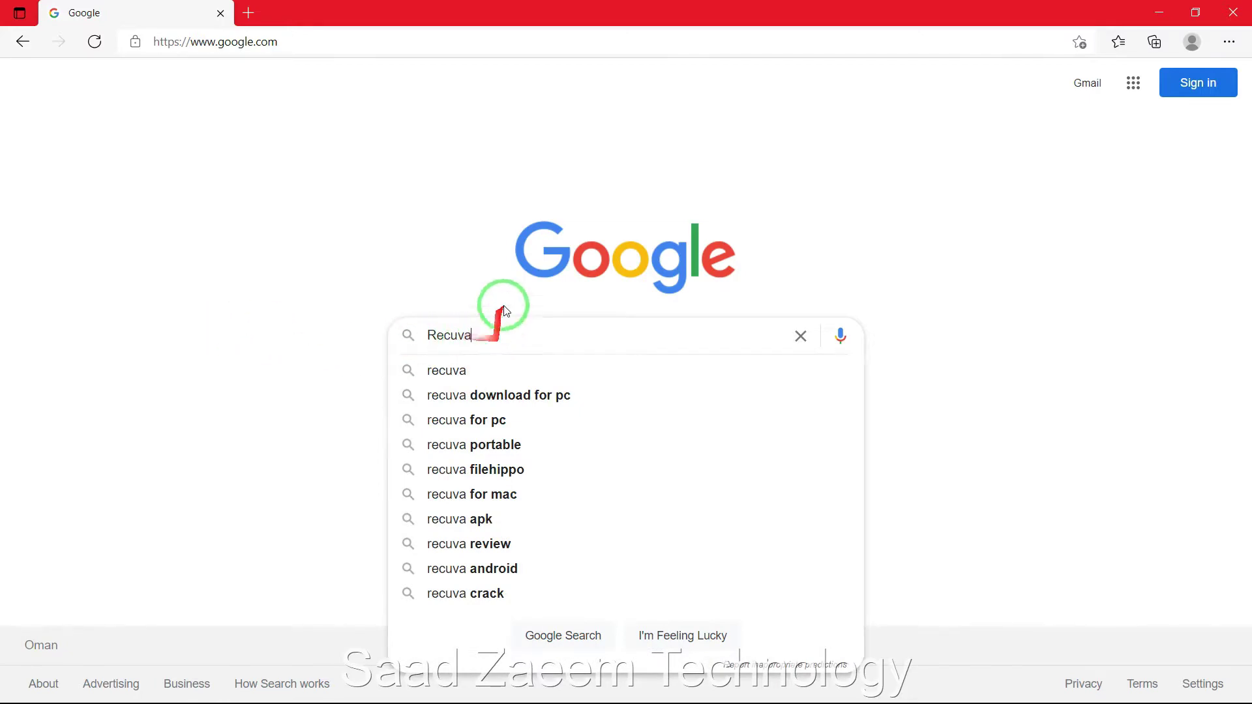
pyautogui.press('Return')
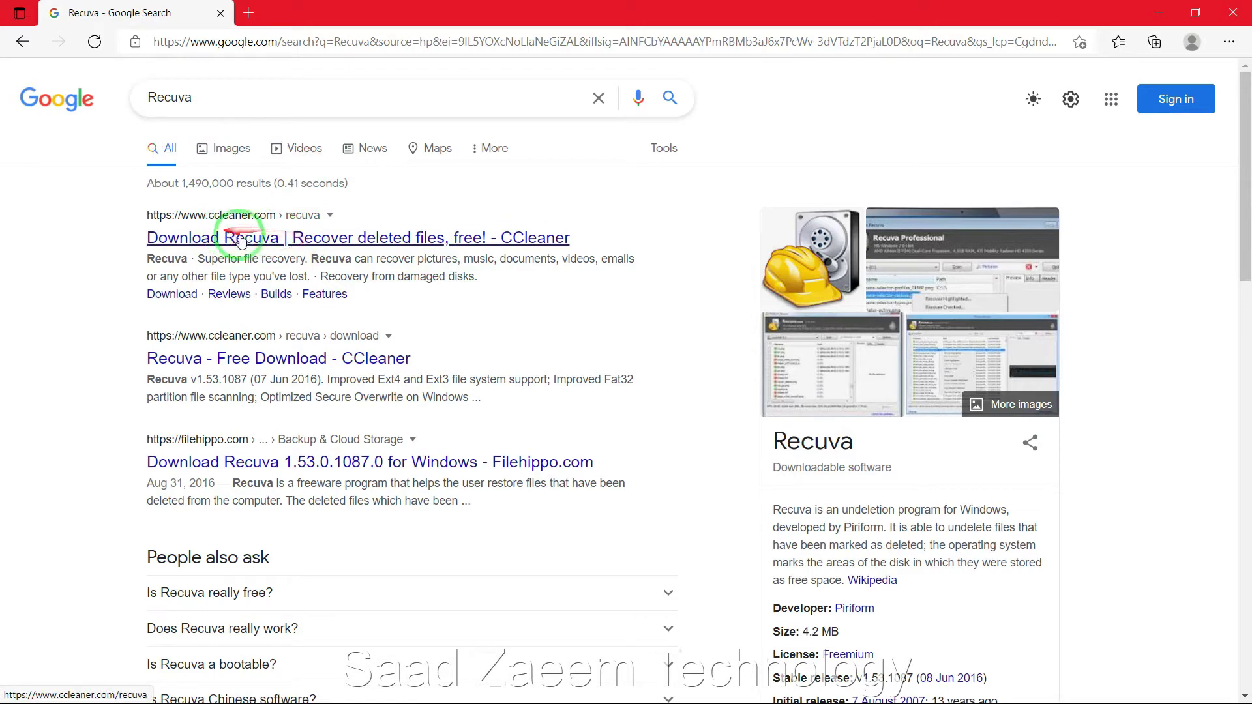
# - Download the free version of Recuva from the CCleaner website and dismiss the browser's password security notice
pyautogui.click(273, 240)
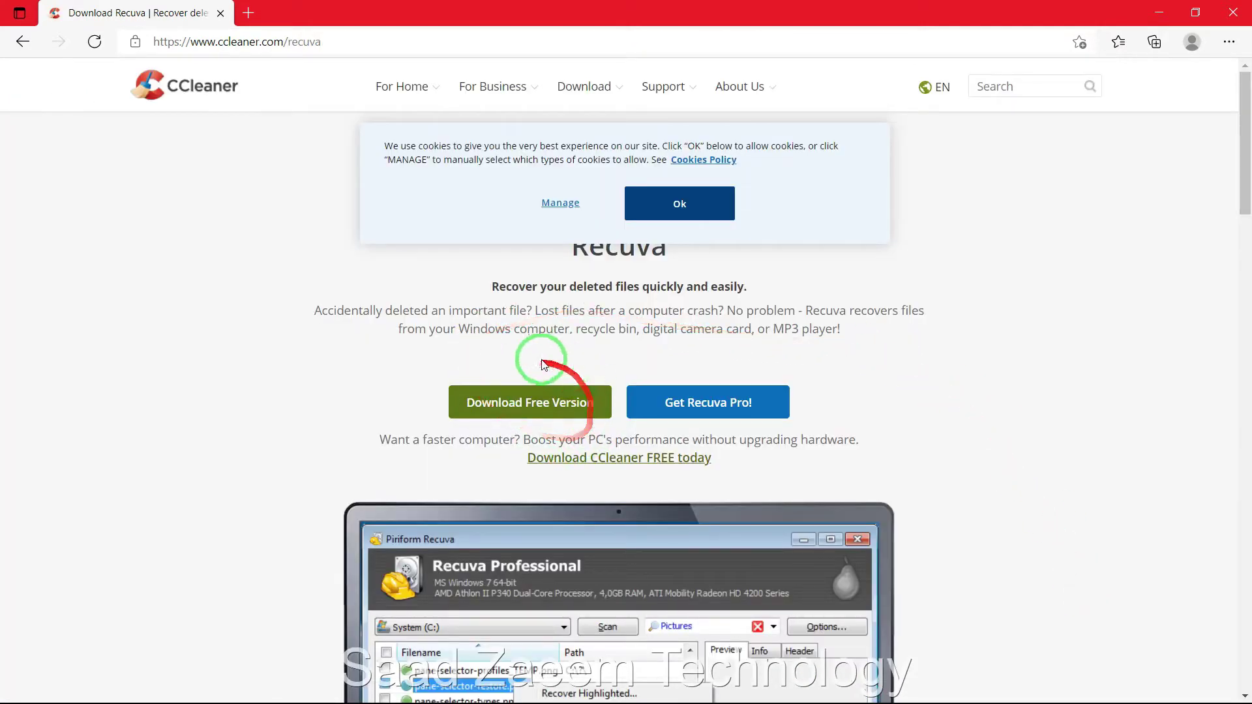
pyautogui.click(546, 415)
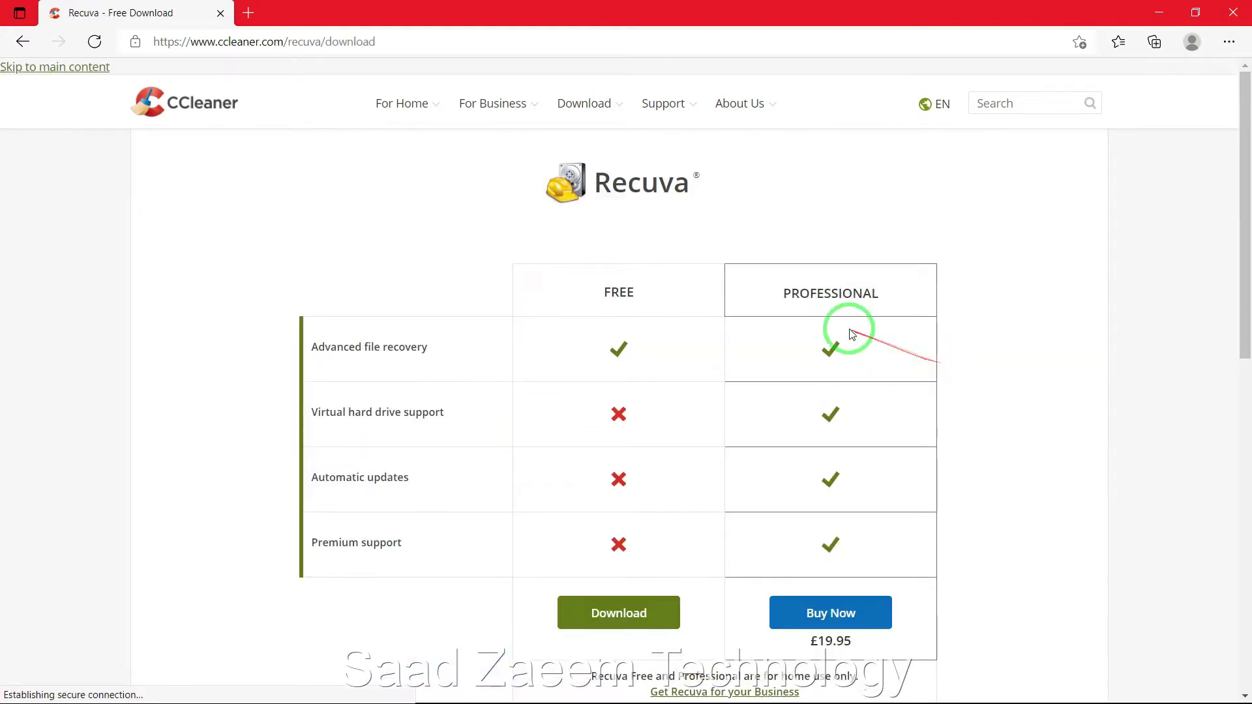
pyautogui.scroll(-1, 841, 324)
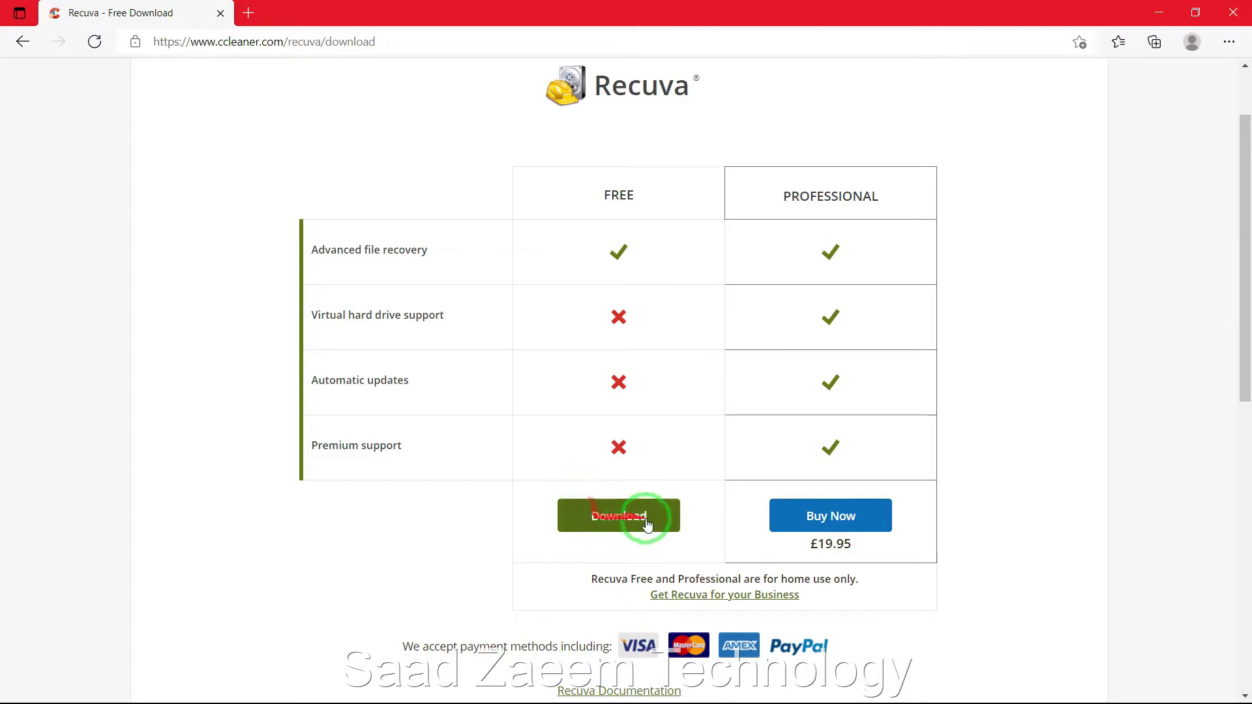
pyautogui.click(619, 519)
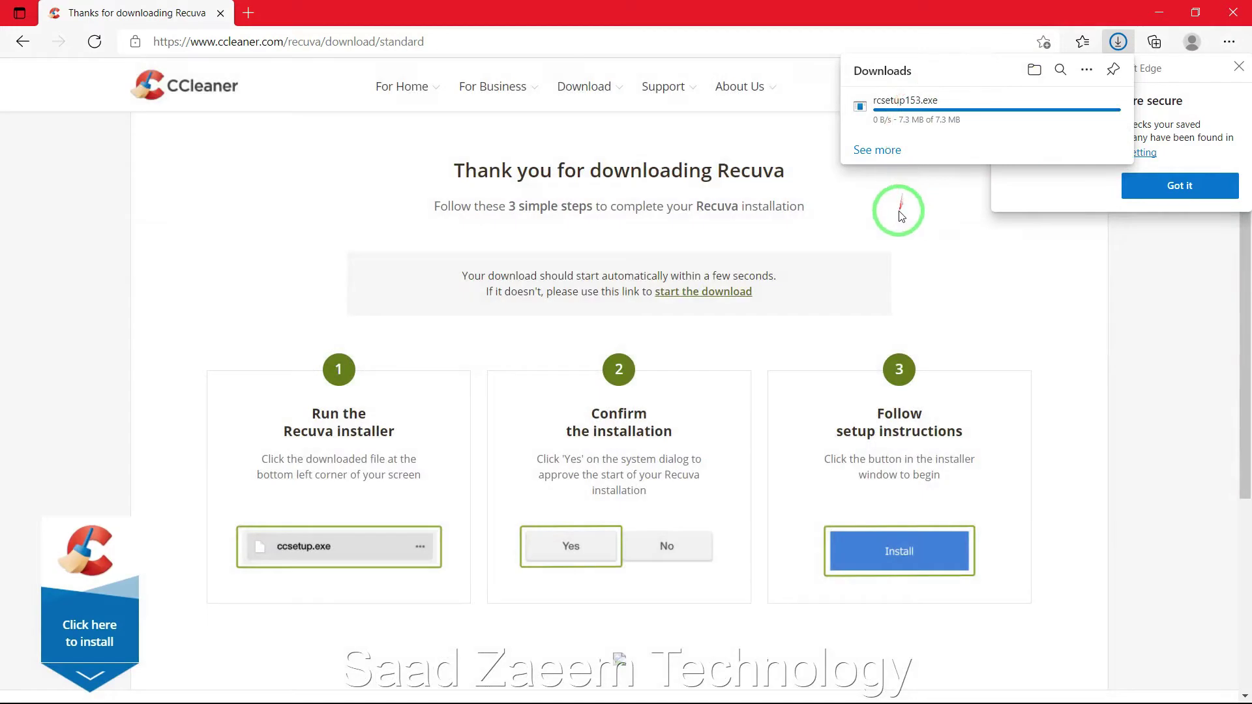
pyautogui.click(1237, 70)
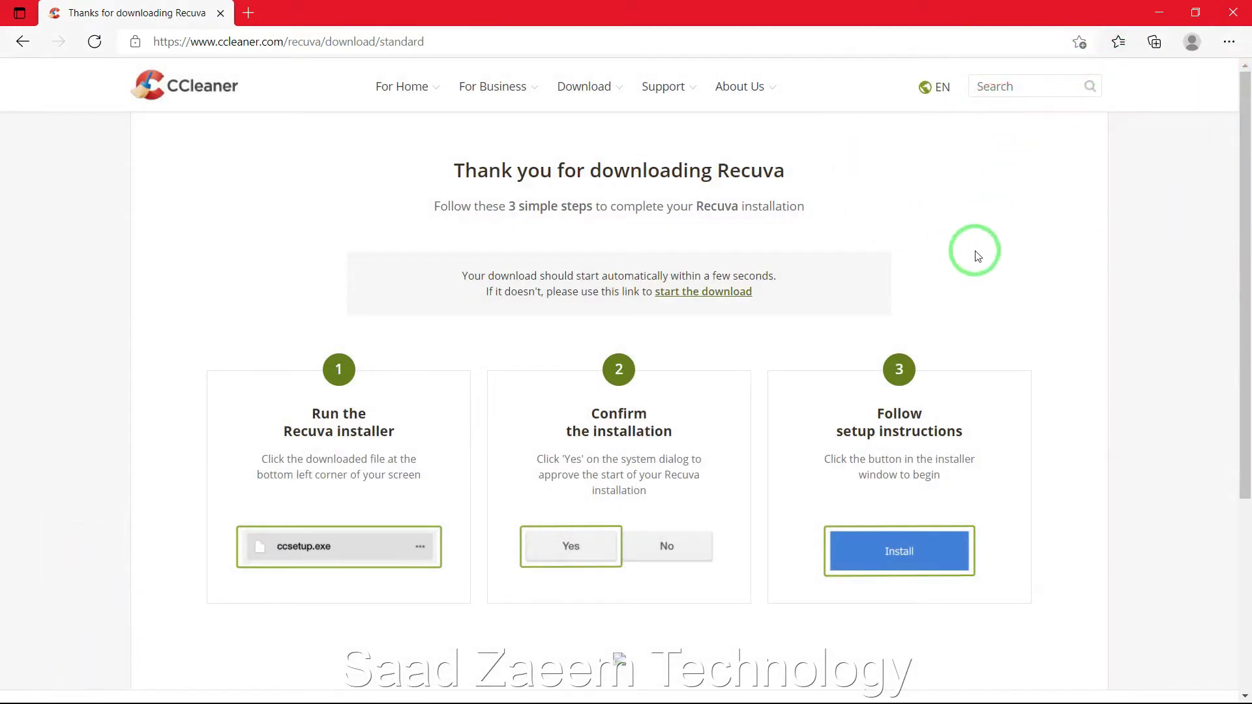
# - Launch the downloaded rcsetup153.exe installer and minimize the browser window
pyautogui.click(1228, 42)
pyautogui.click(1228, 42)
pyautogui.click(1229, 41)
pyautogui.click(1073, 235)
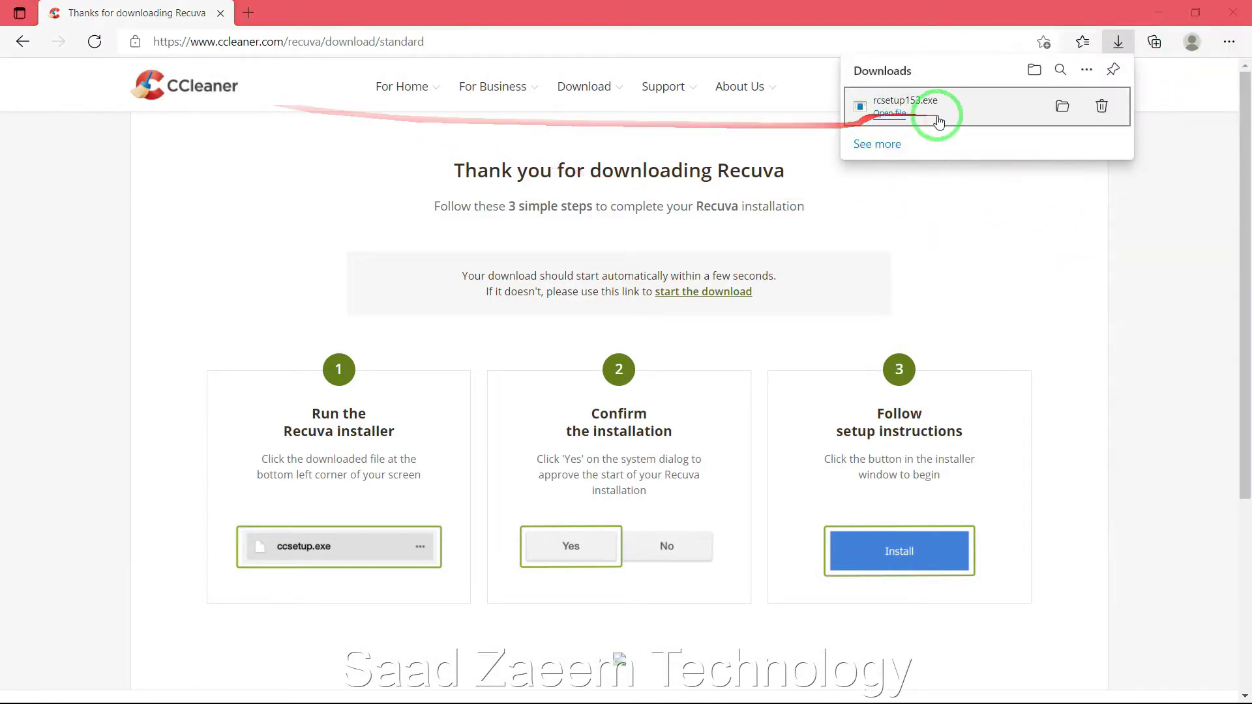
pyautogui.click(892, 116)
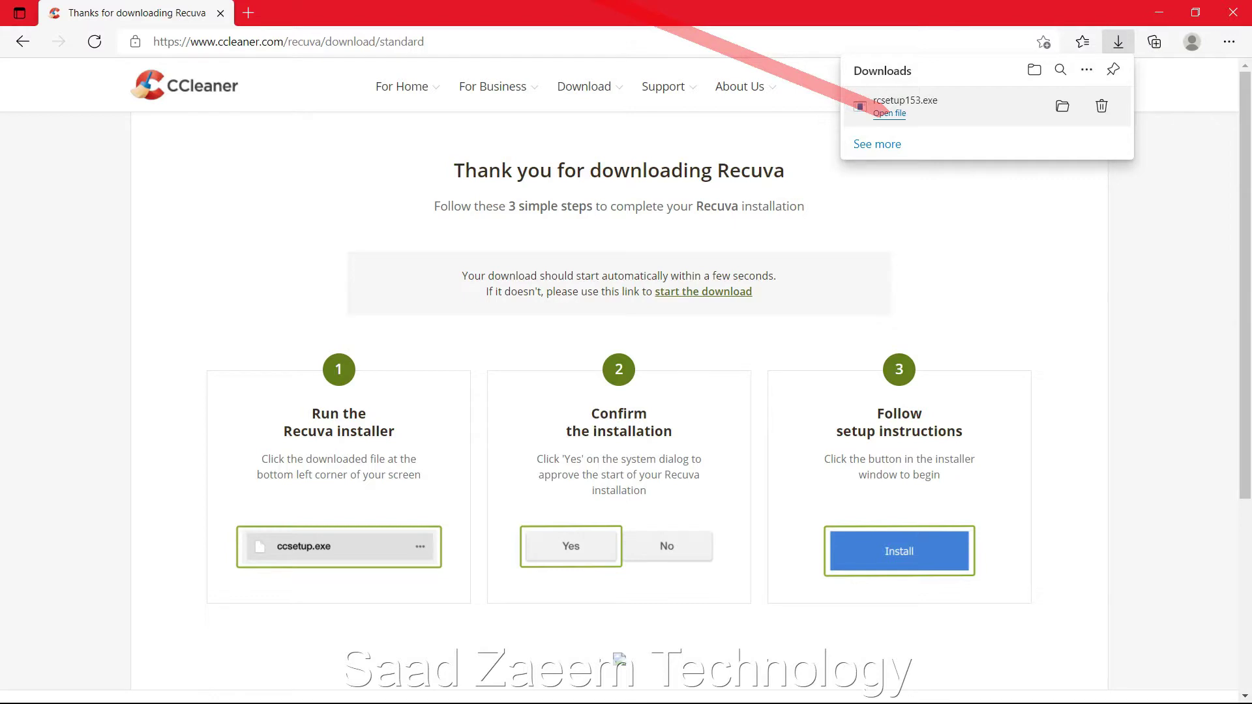
pyautogui.moveTo(1157, 70); pyautogui.dragTo(1066, 185)
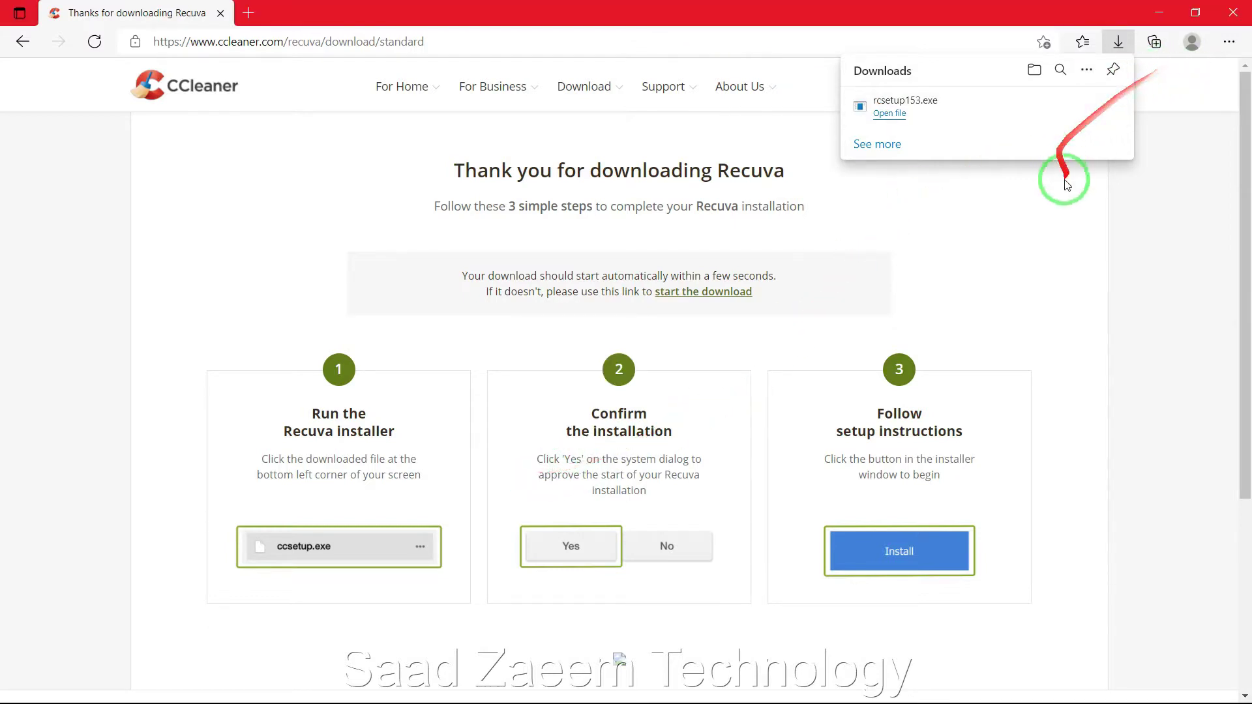
pyautogui.click(1159, 12)
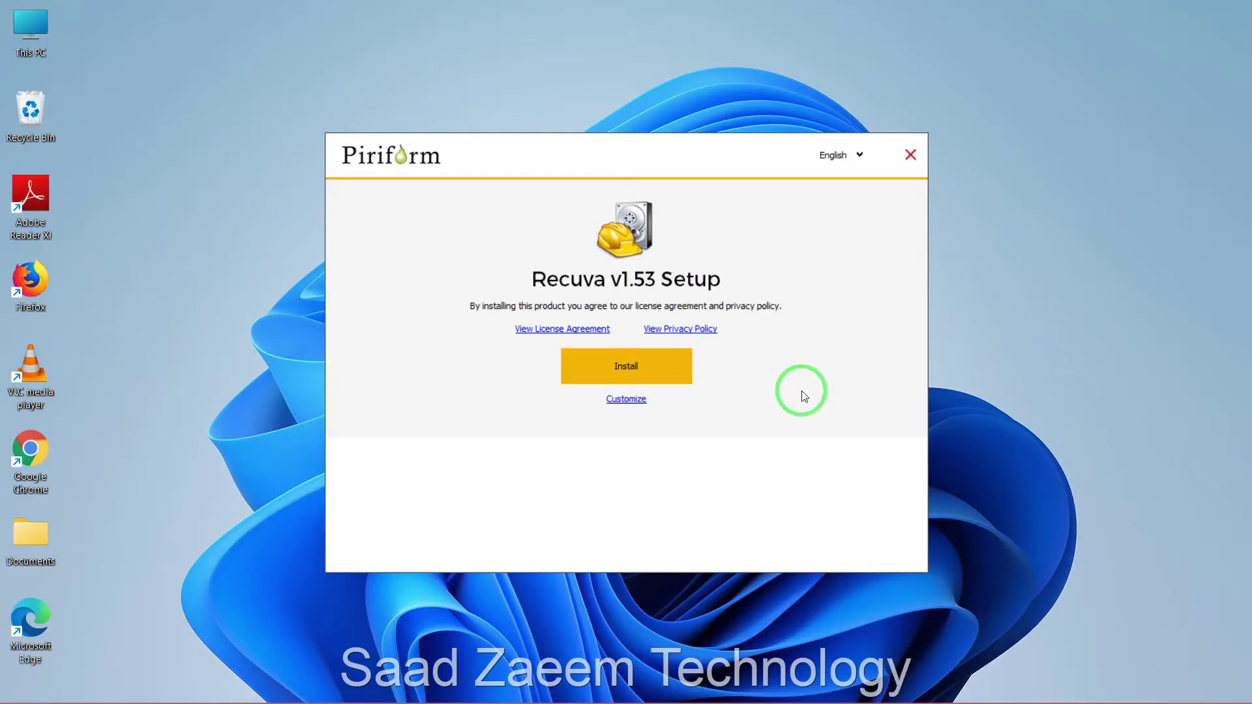
# - Install Recuva v1.53 with the default settings and run it without viewing the release notes
pyautogui.click(634, 367)
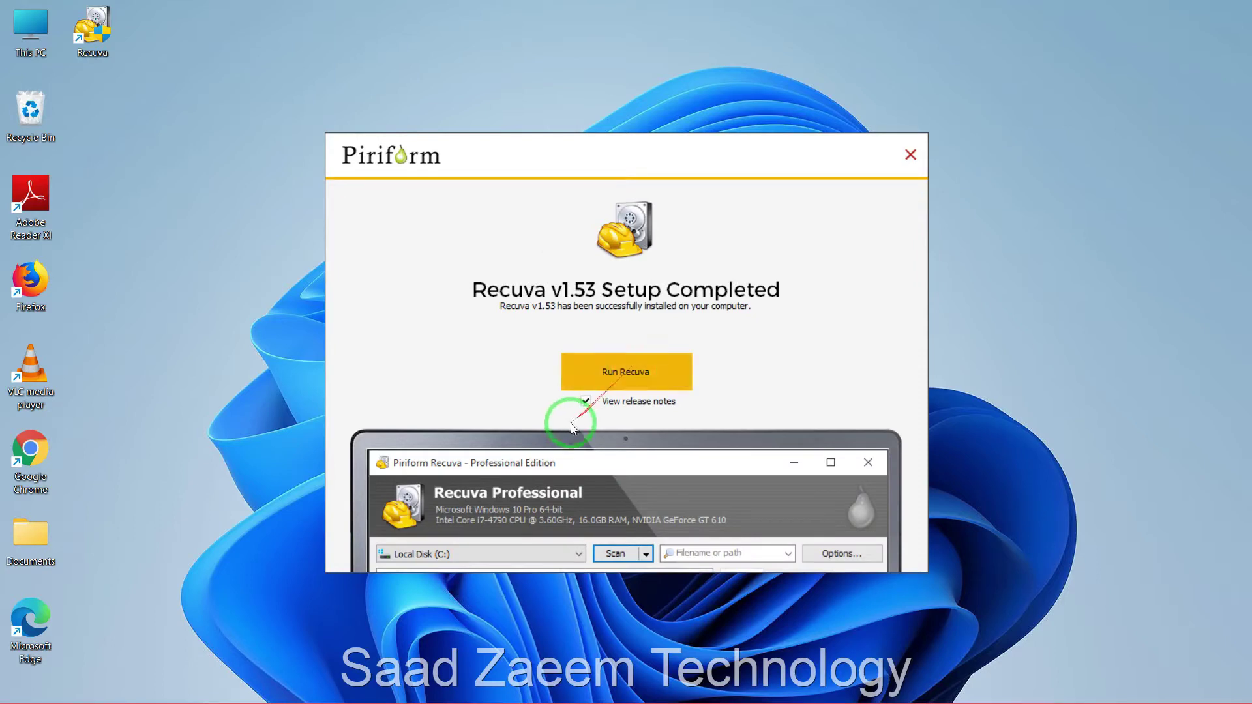
pyautogui.click(585, 401)
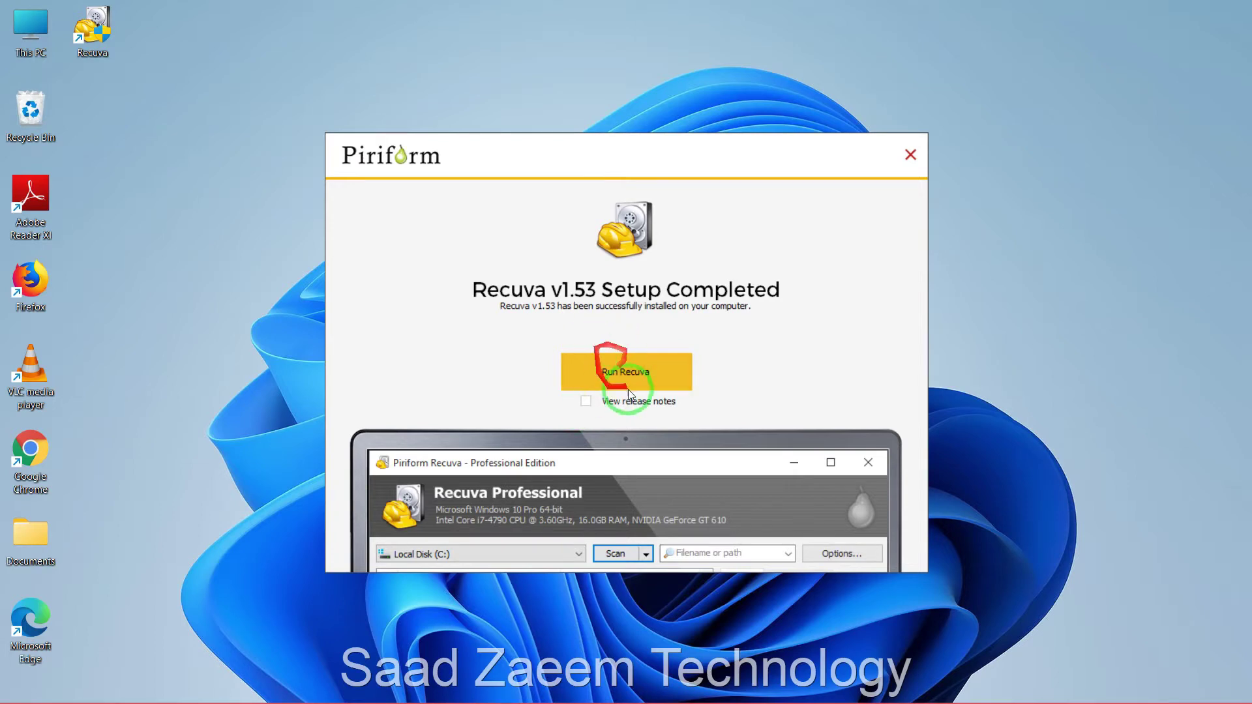
pyautogui.click(639, 375)
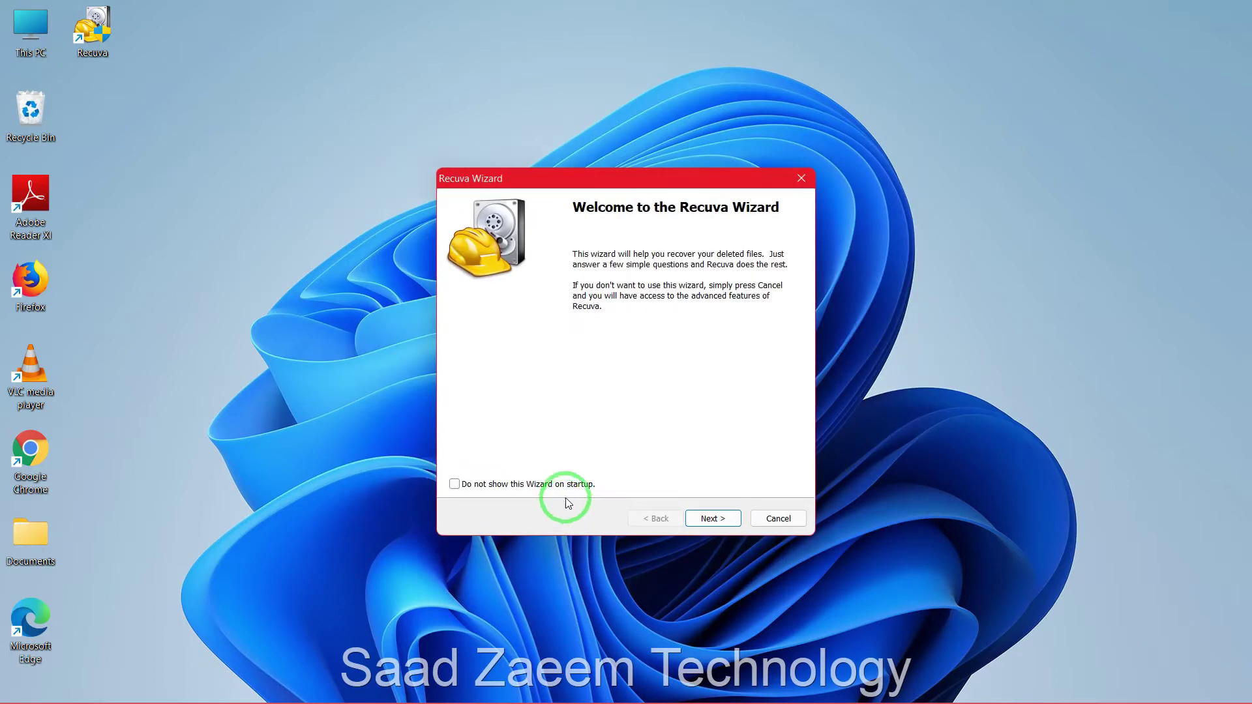
# - Complete the Recuva Wizard to scan for All Files with location "I'm not sure" and Deep Scan off, and dismiss the scan warning
pyautogui.click(707, 518)
pyautogui.moveTo(504, 184); pyautogui.dragTo(504, 163)
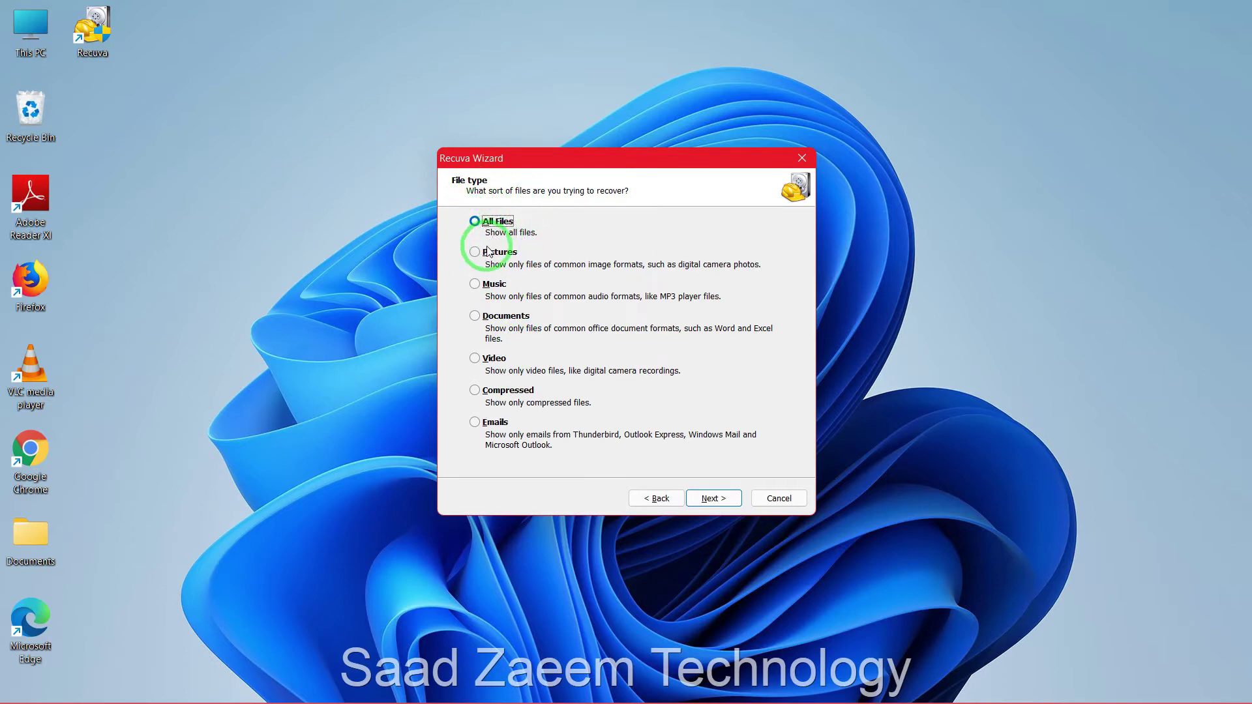
pyautogui.click(713, 499)
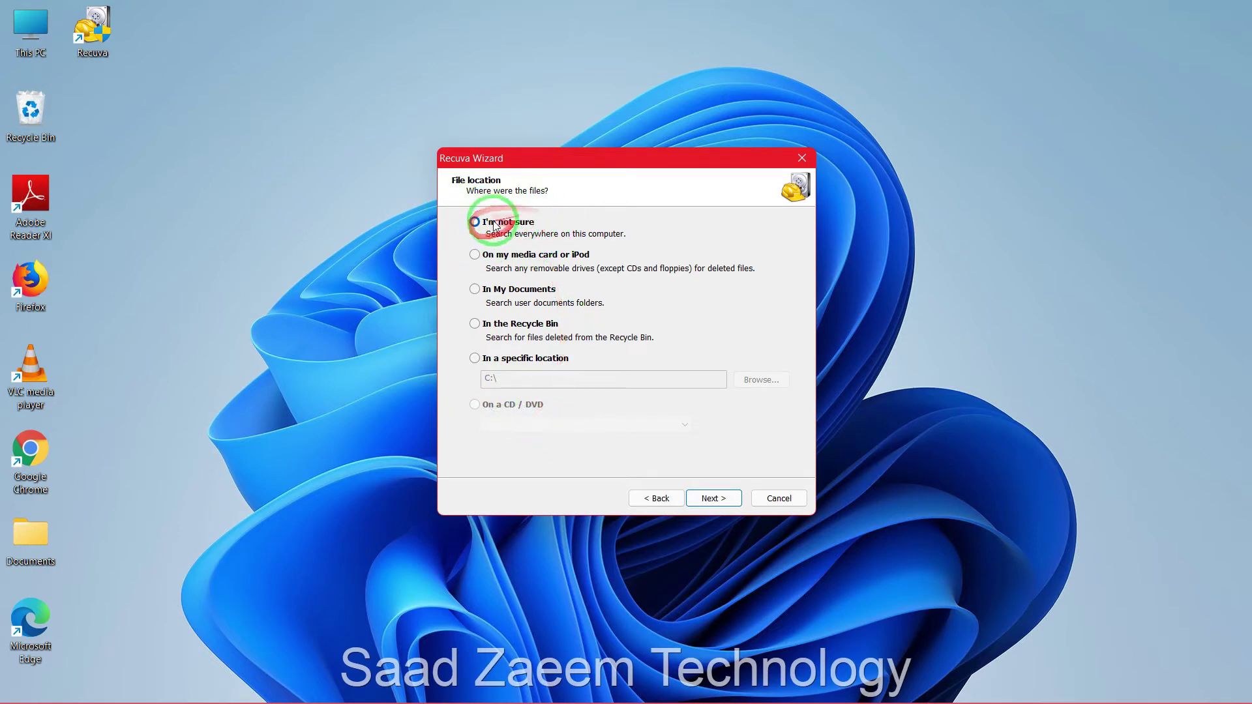
pyautogui.click(721, 497)
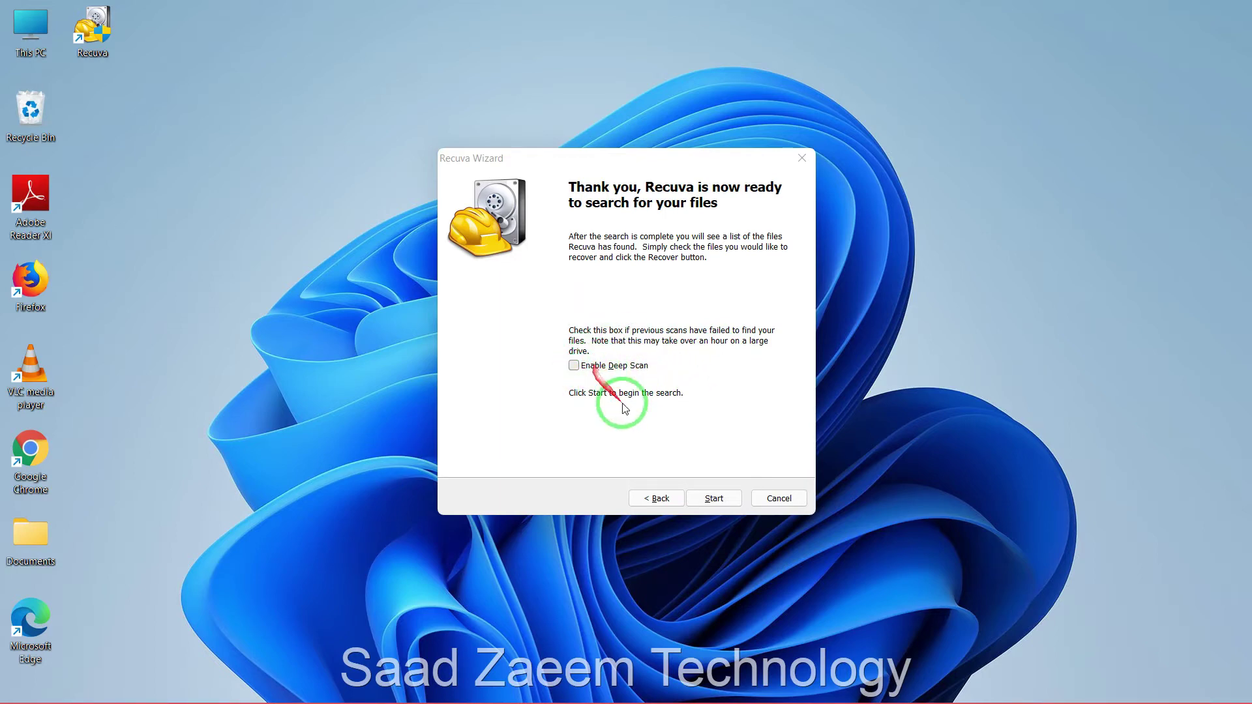
pyautogui.click(722, 504)
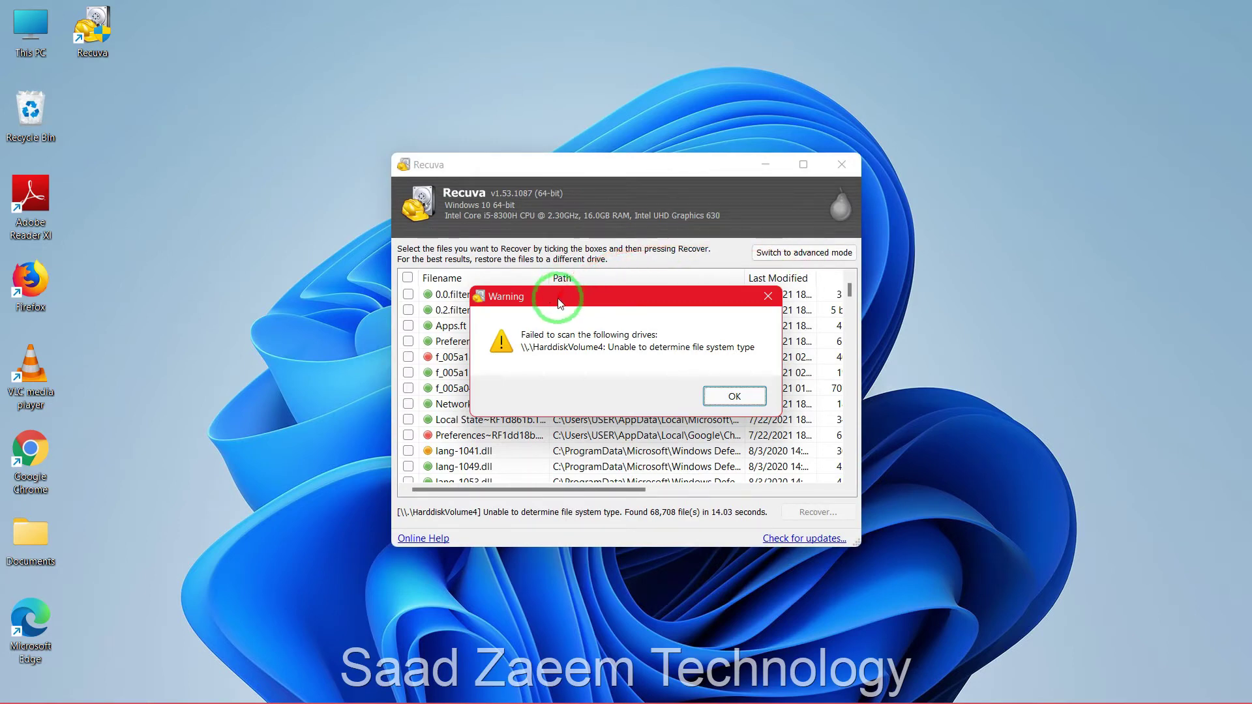
pyautogui.moveTo(558, 300); pyautogui.dragTo(567, 272)
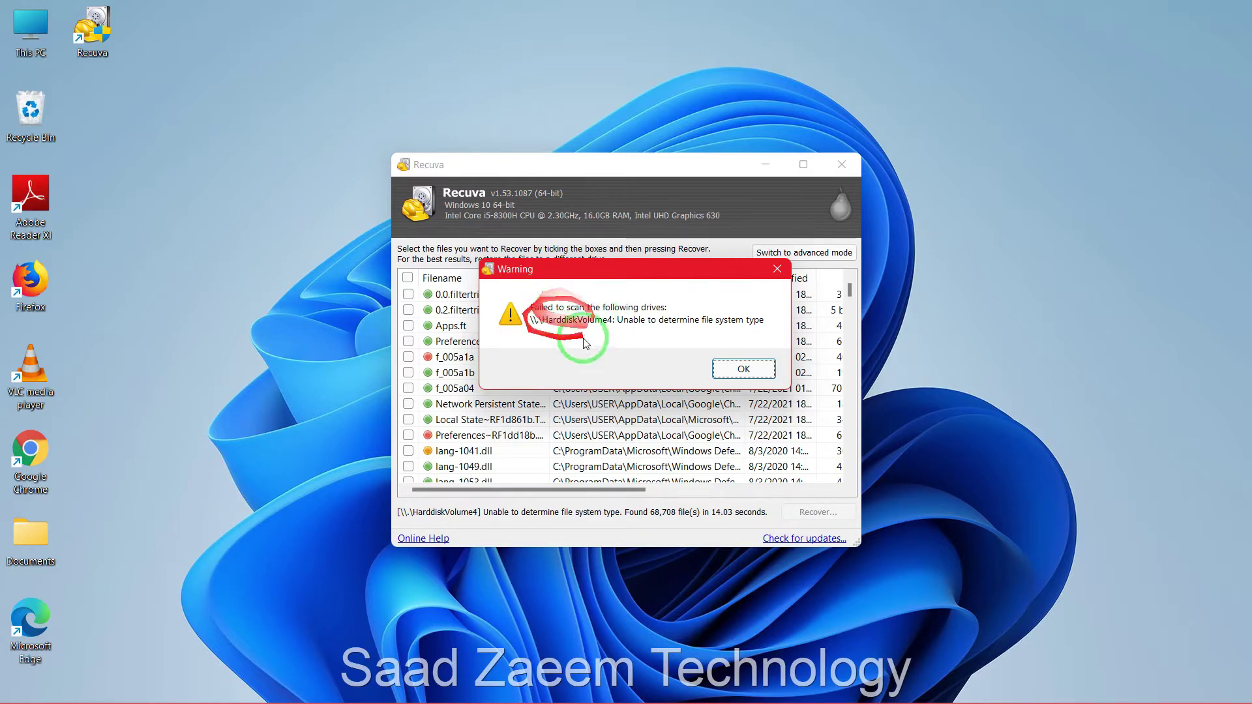
pyautogui.click(736, 369)
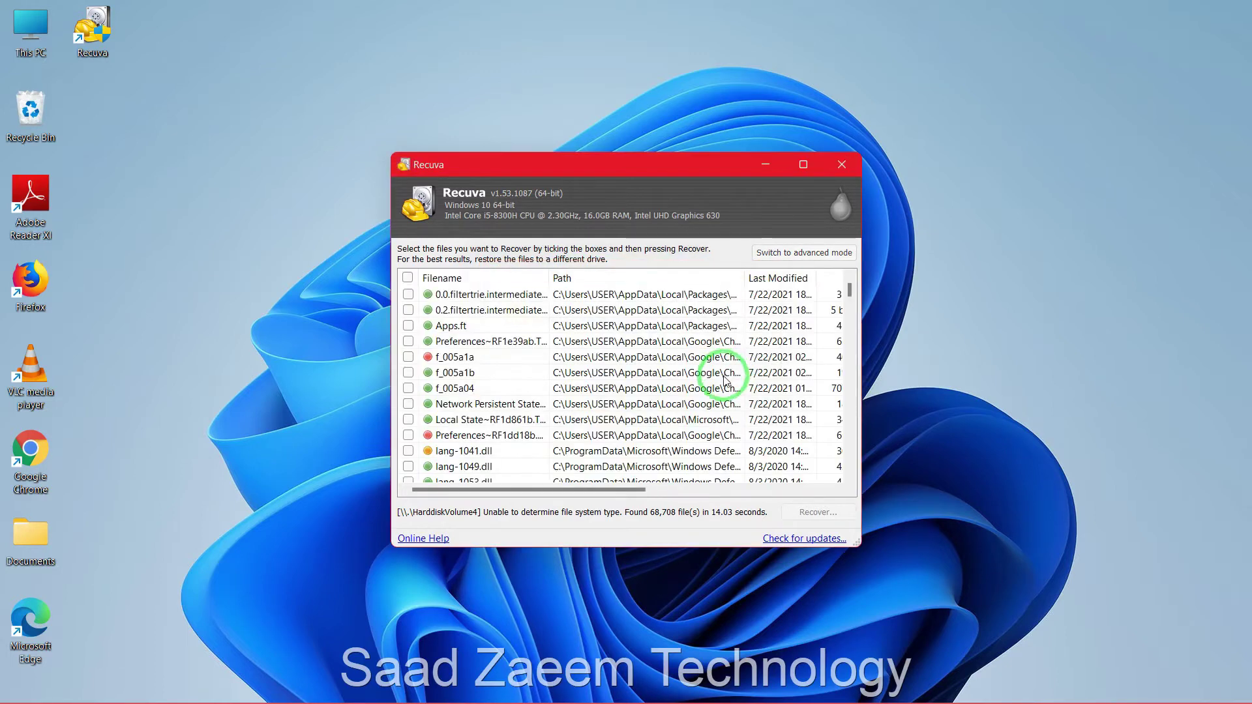
# - Enlarge the Recuva results window and maximize it to fill the screen
pyautogui.scroll(-1, 721, 383)
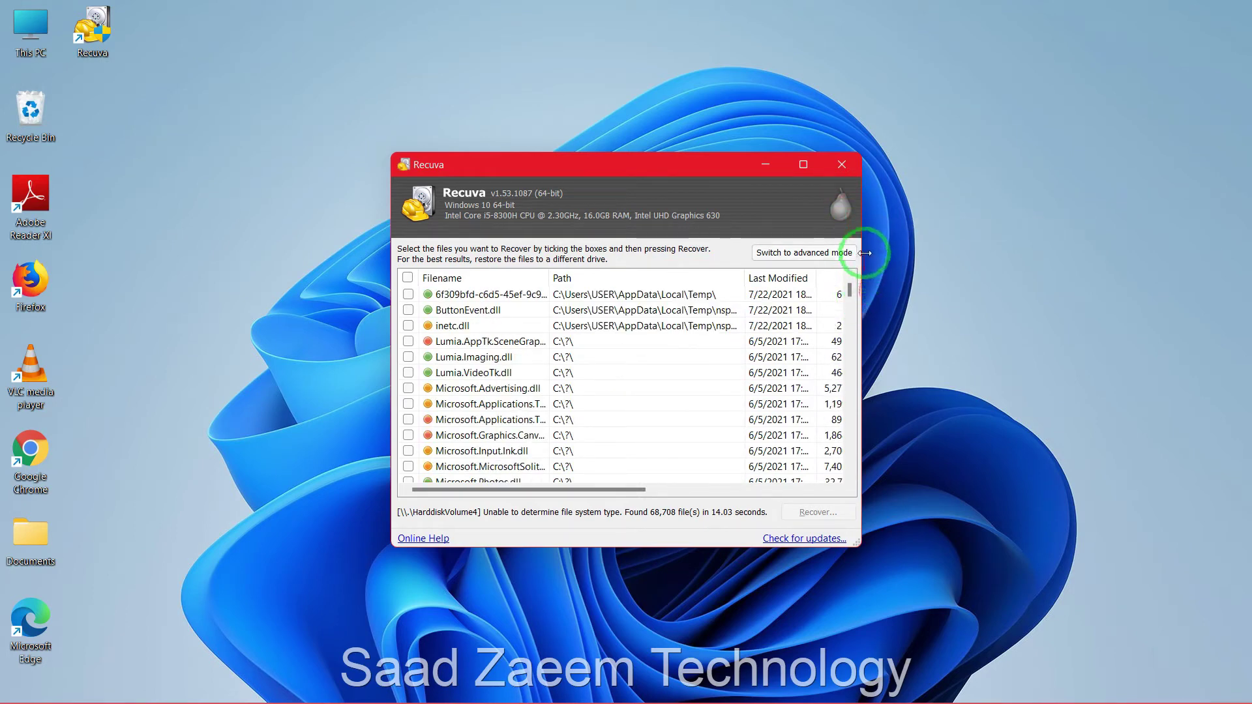
pyautogui.moveTo(864, 253); pyautogui.dragTo(1123, 251)
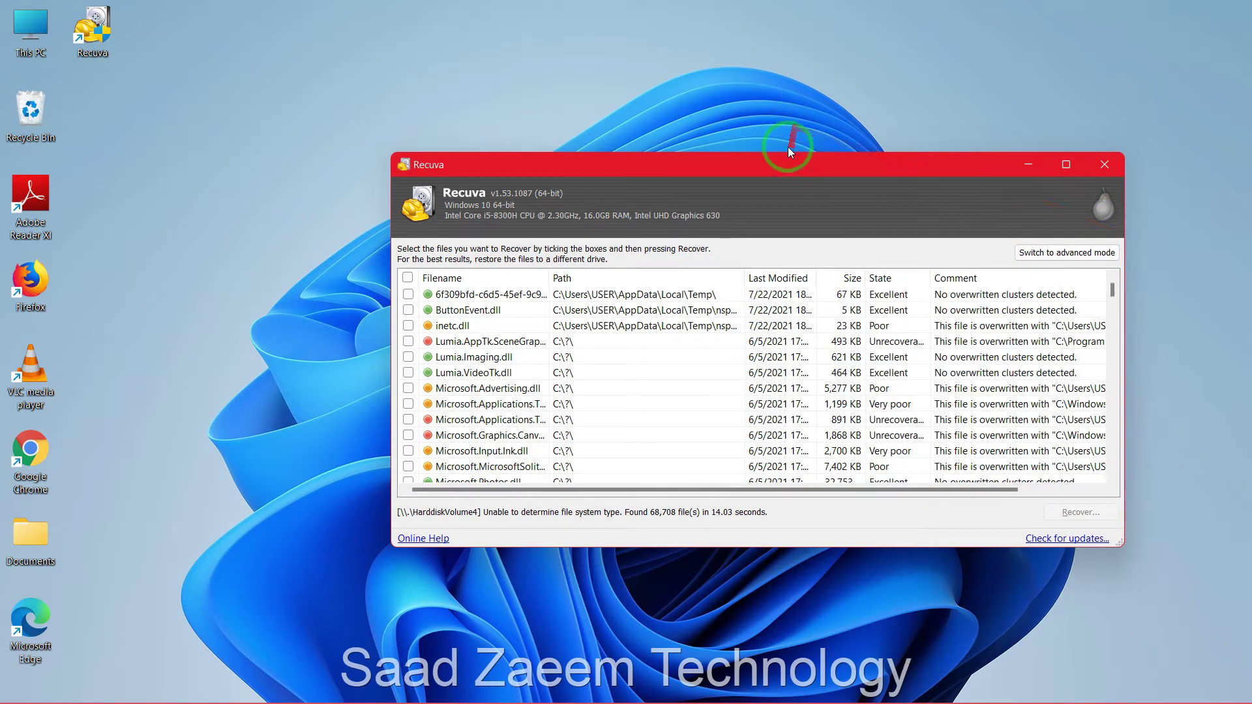
pyautogui.moveTo(786, 153); pyautogui.dragTo(762, 77)
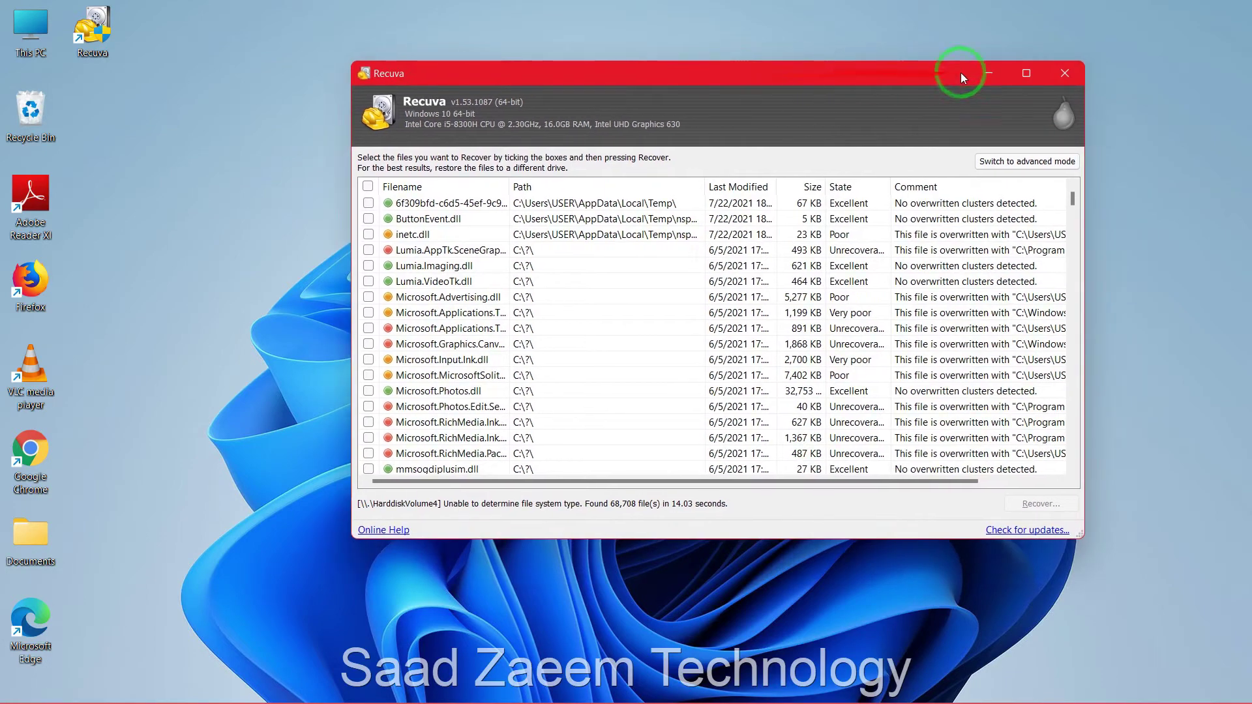
pyautogui.click(1029, 73)
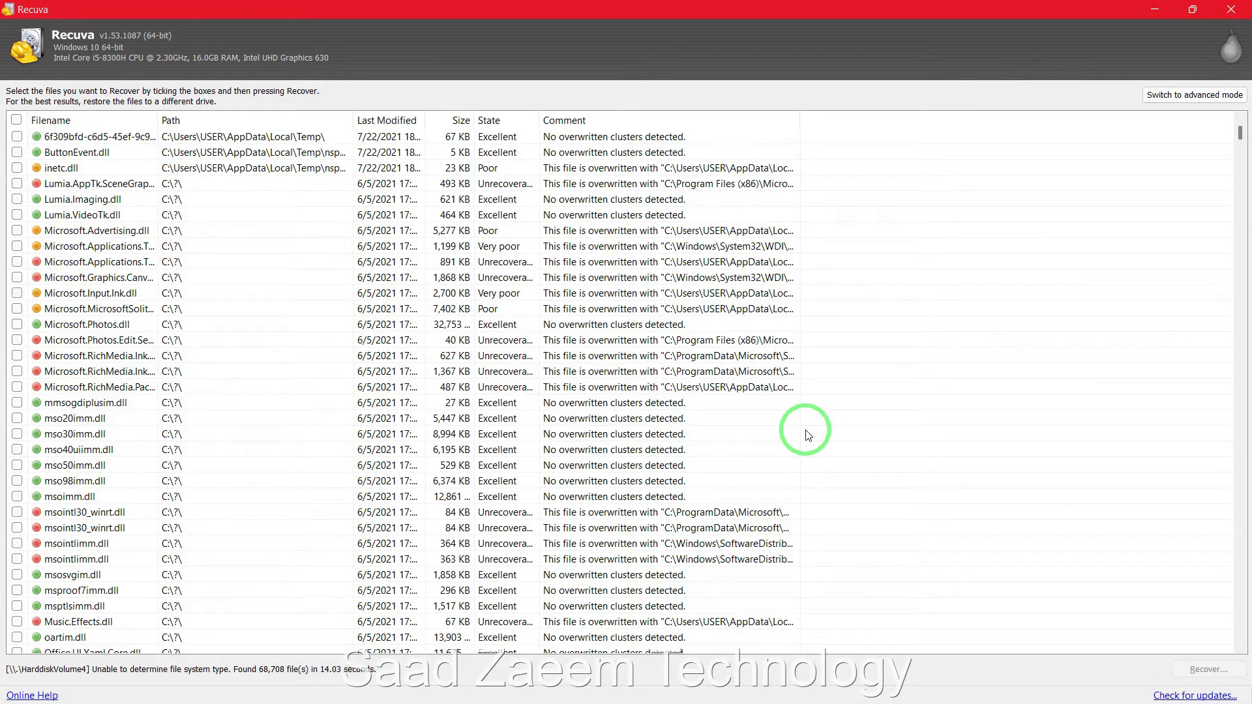
# - Widen the Path and Filename columns of the results list so that longer paths and file names fit
pyautogui.scroll(-8, 807, 434)
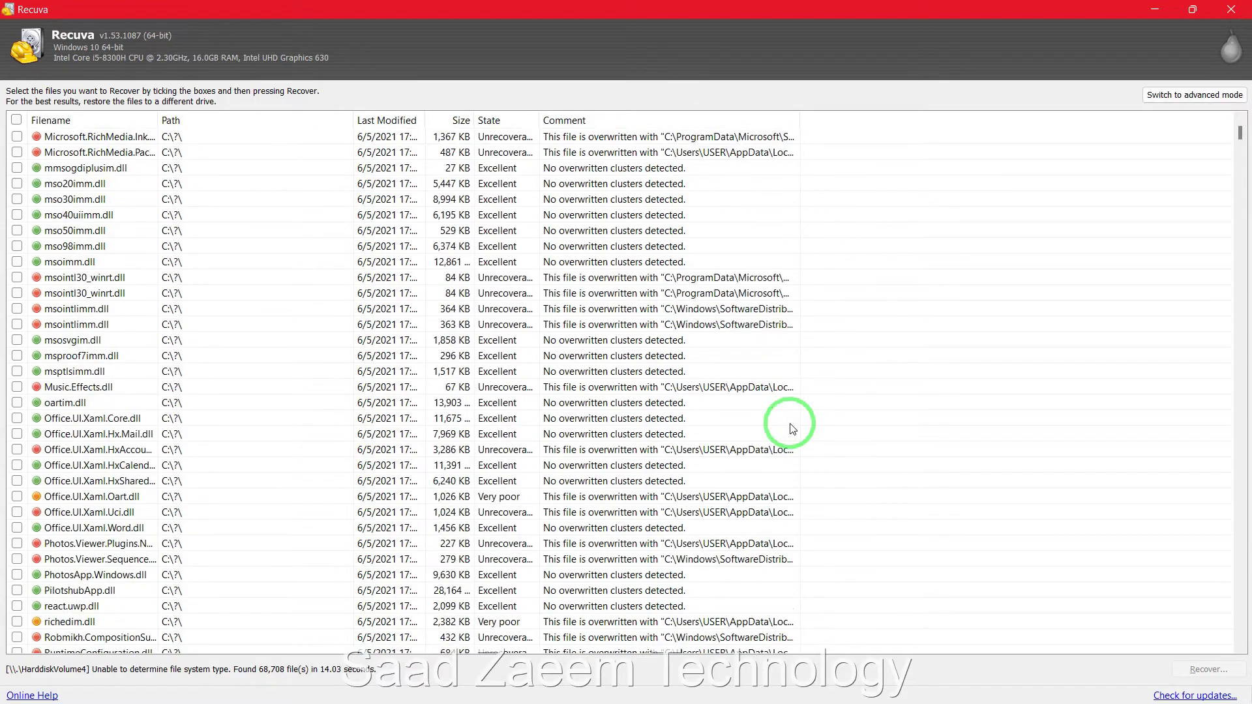
pyautogui.scroll(-20, 792, 428)
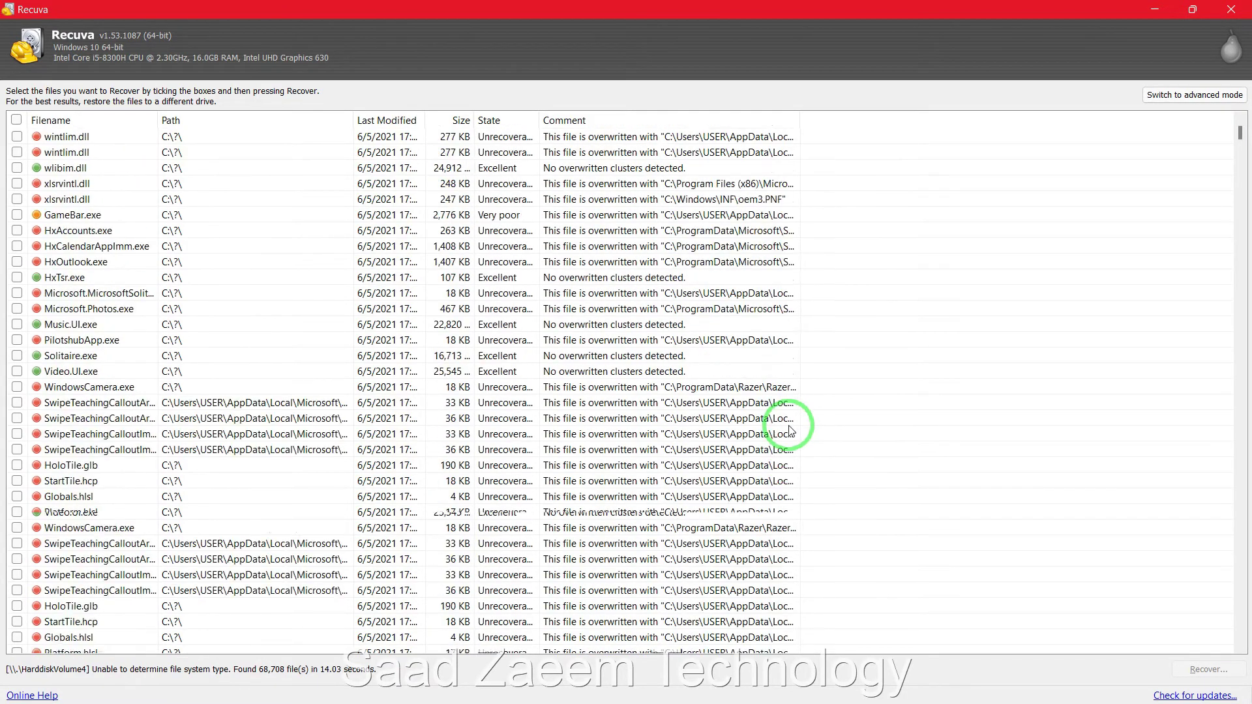
pyautogui.moveTo(1240, 133); pyautogui.dragTo(1168, 561)
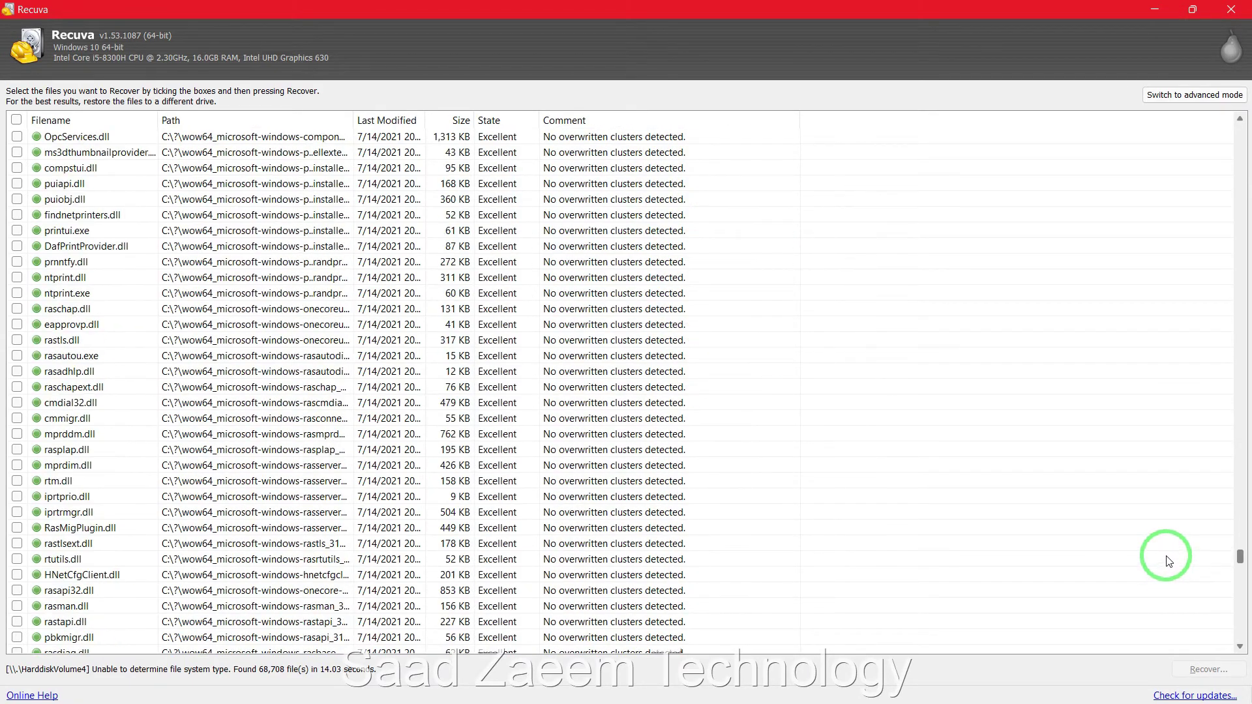
pyautogui.moveTo(353, 120); pyautogui.dragTo(809, 152)
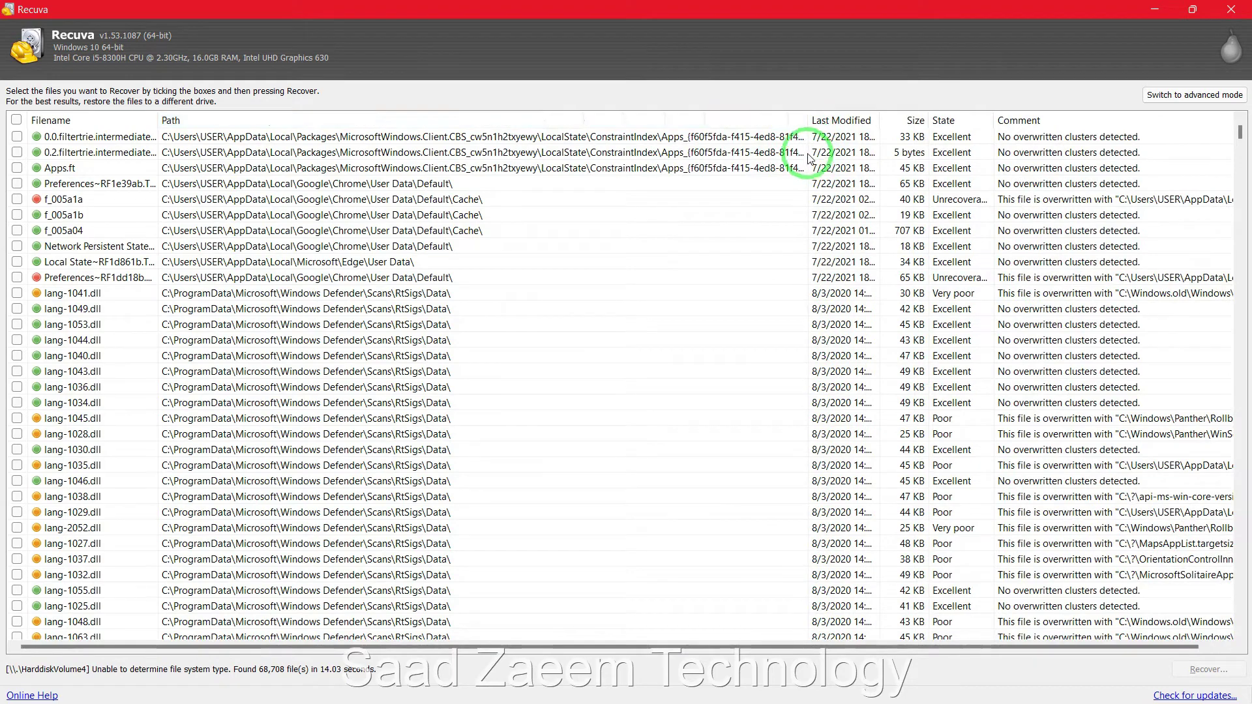
pyautogui.moveTo(159, 115); pyautogui.dragTo(267, 120)
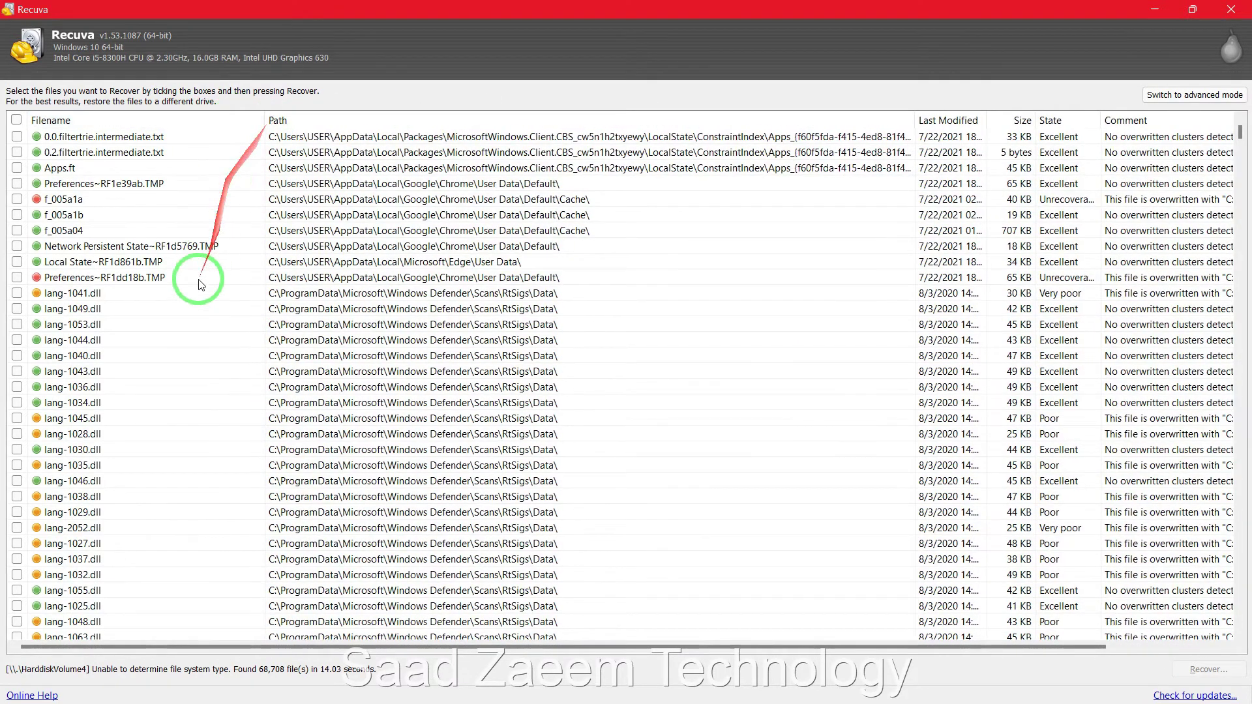
# - Look through the found files, highlighting the entries from Microsoft.Photos.dll down to Microsoft.RichMedia.Packaging.dll one by one
pyautogui.scroll(-12, 228, 294)
pyautogui.scroll(-6, 319, 303)
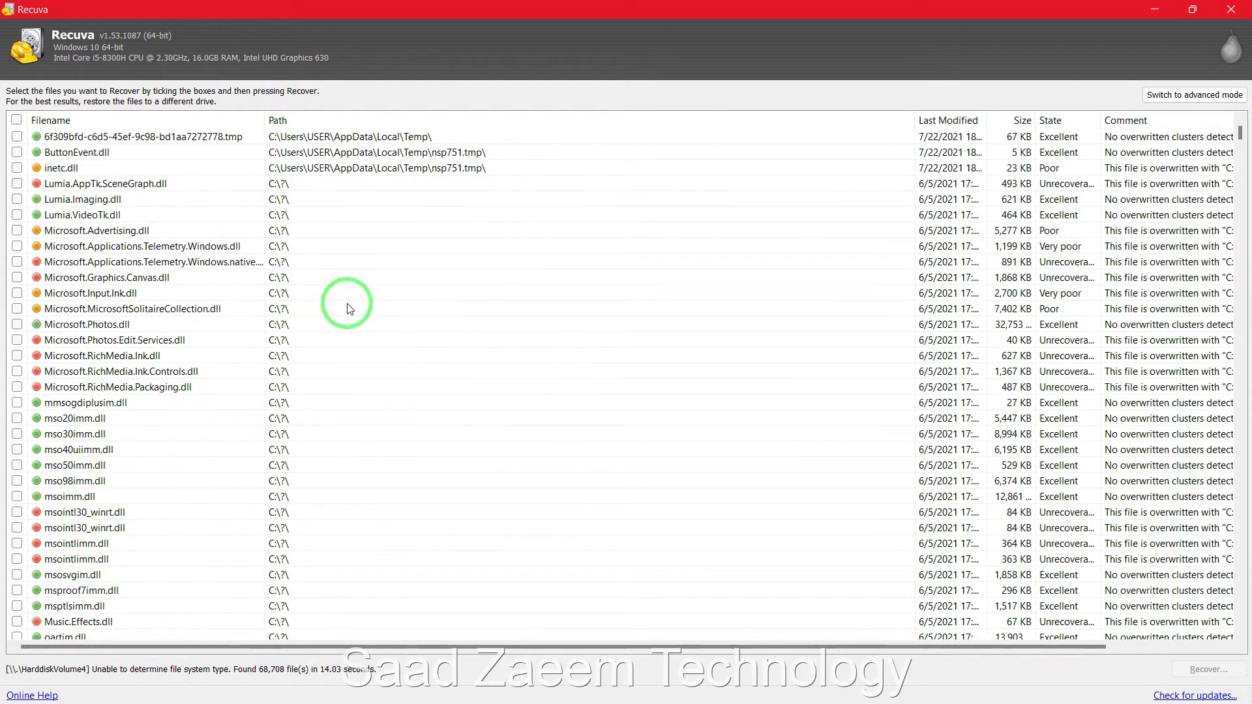
pyautogui.click(84, 329)
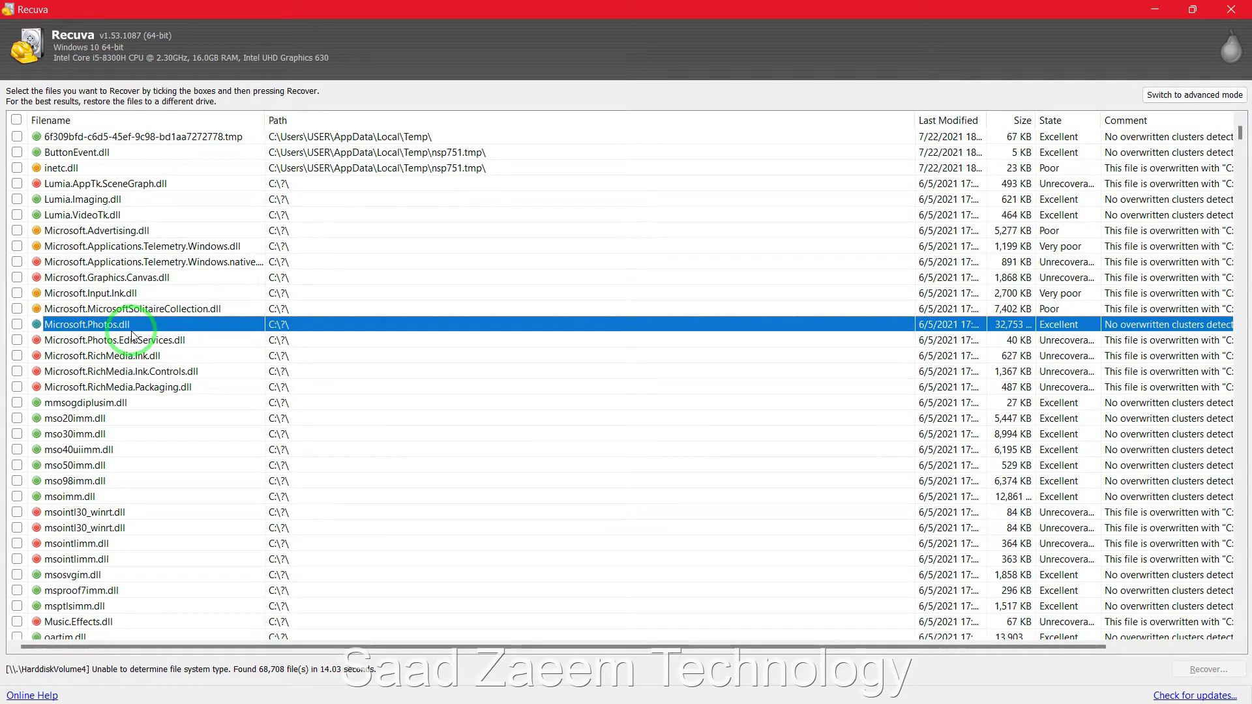
pyautogui.click(106, 343)
pyautogui.click(97, 358)
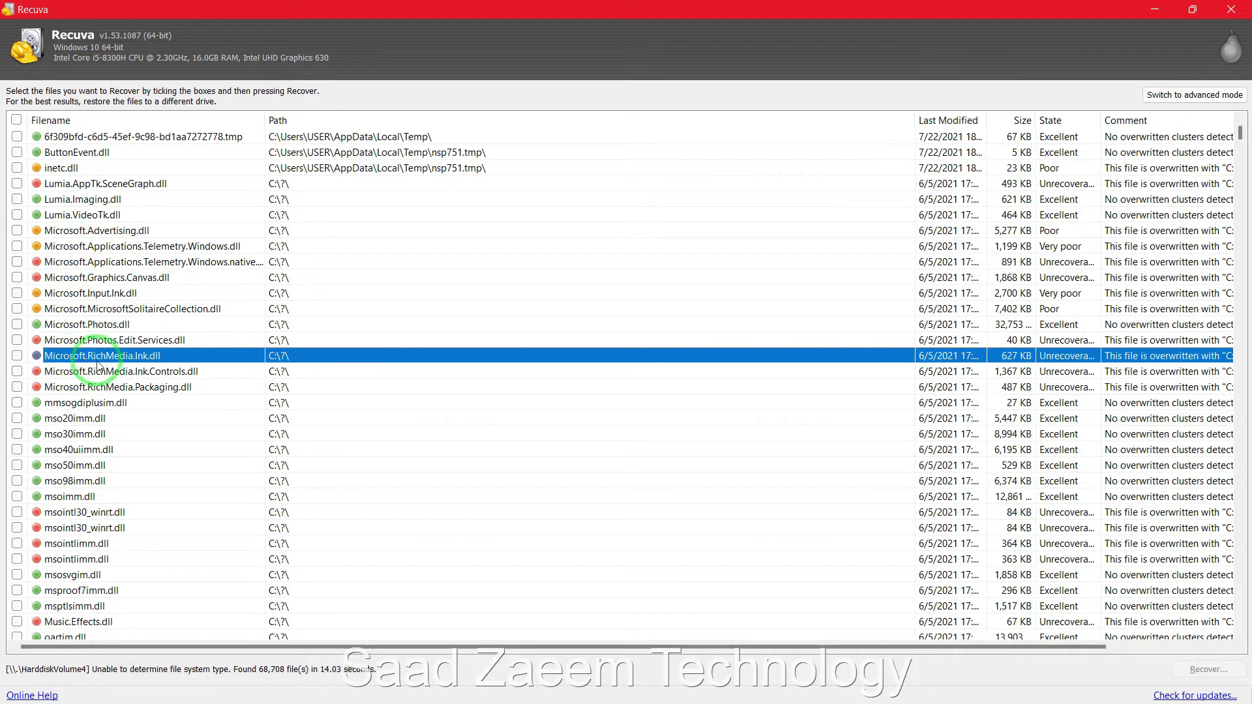
pyautogui.click(76, 374)
pyautogui.click(74, 389)
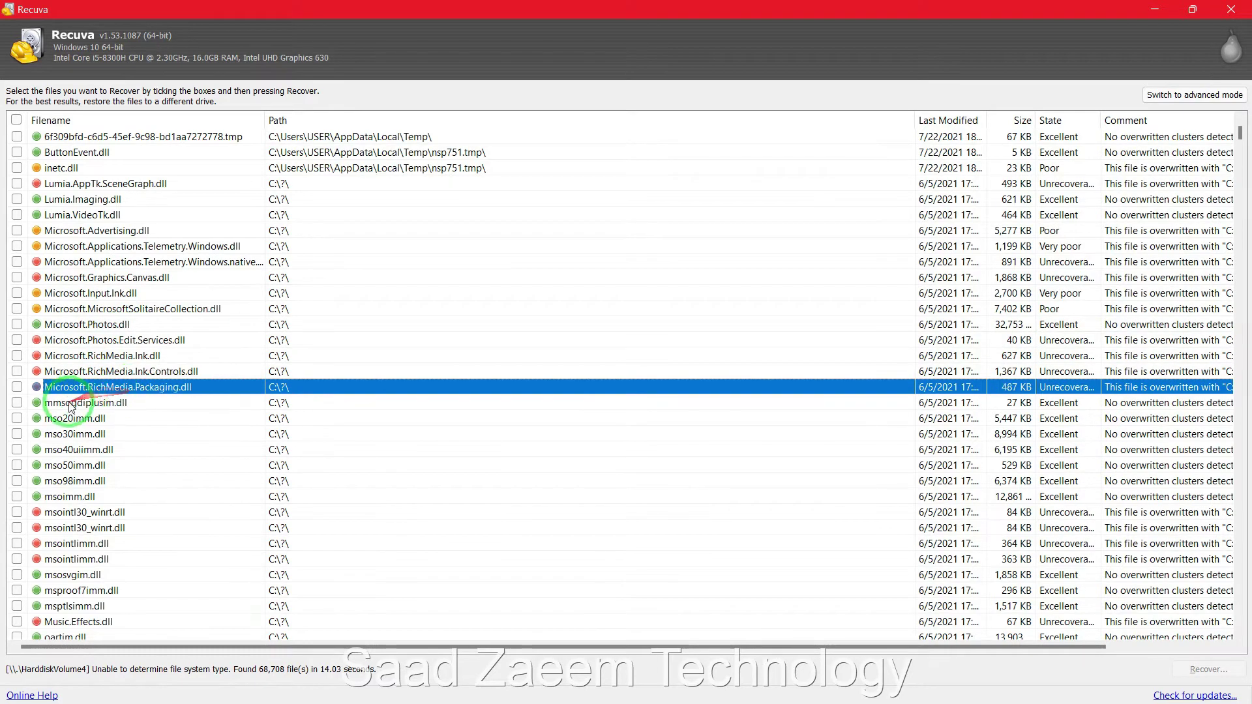
# - Look through the found files, highlighting individual entries from Microsoft.RichMedia.Ink.Controls.dll down to Video.UI.exe
pyautogui.click(127, 372)
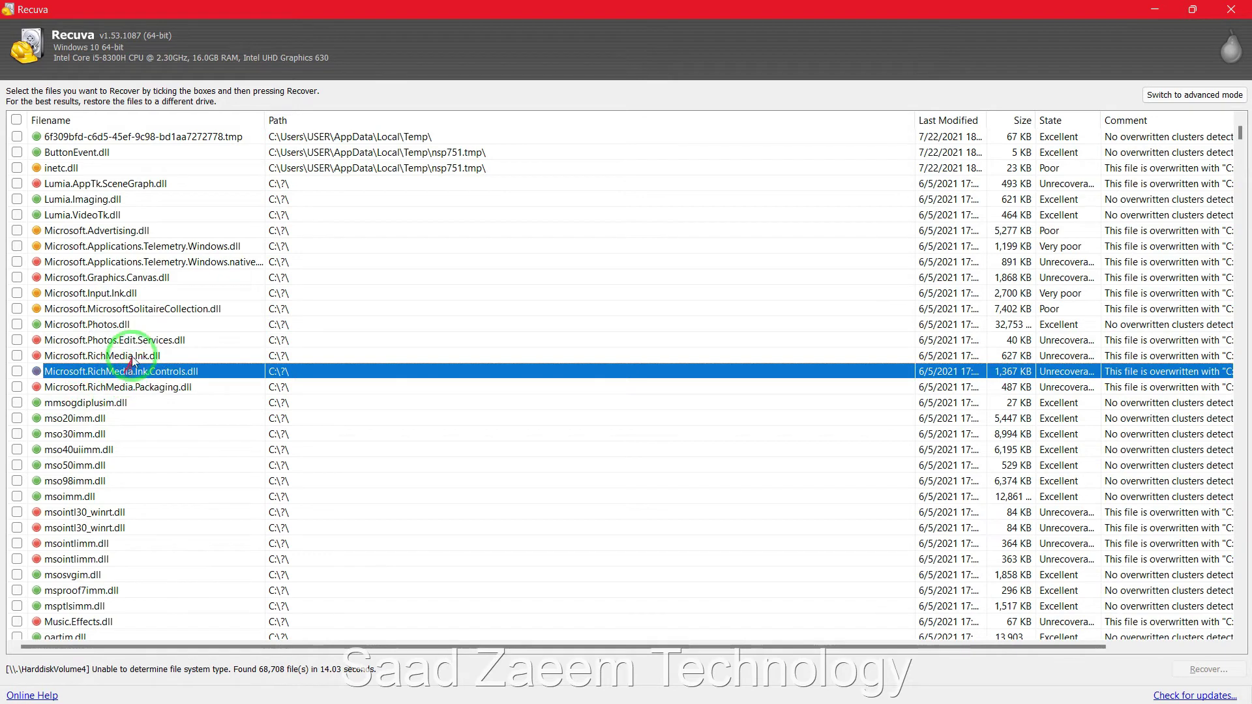
pyautogui.click(140, 356)
pyautogui.scroll(-4, 271, 386)
pyautogui.scroll(1, 154, 475)
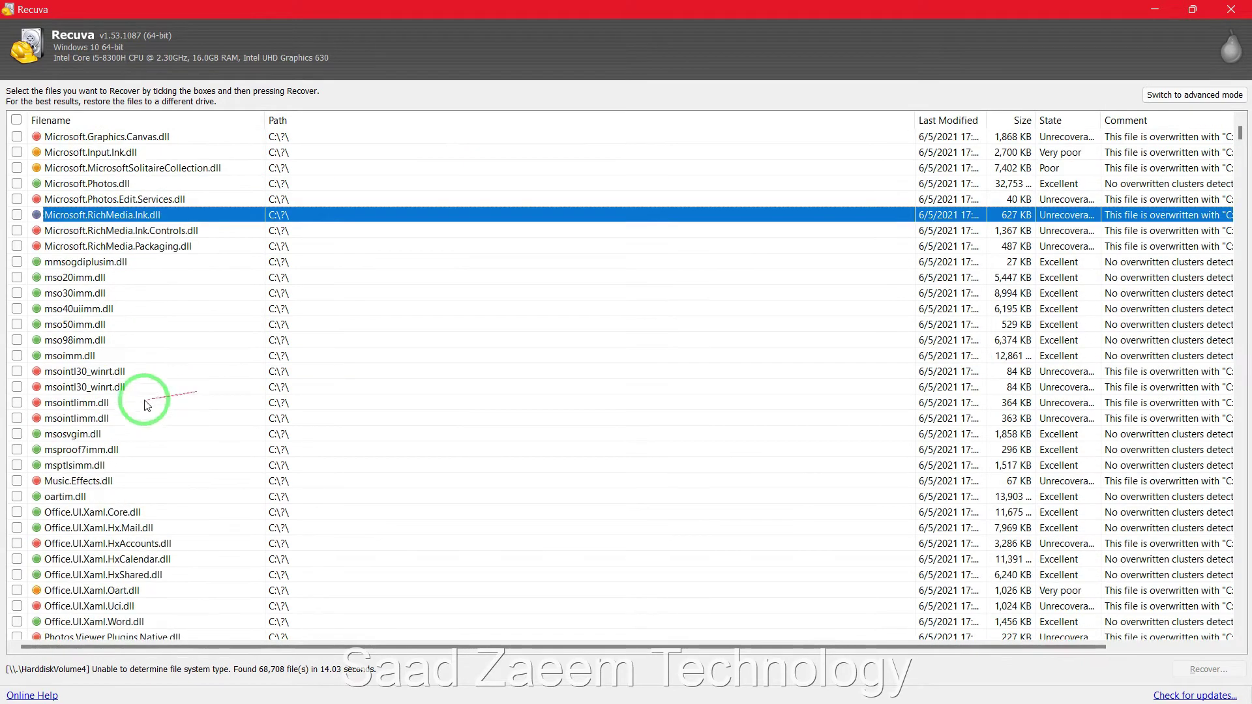
pyautogui.click(62, 483)
pyautogui.scroll(-5, 124, 486)
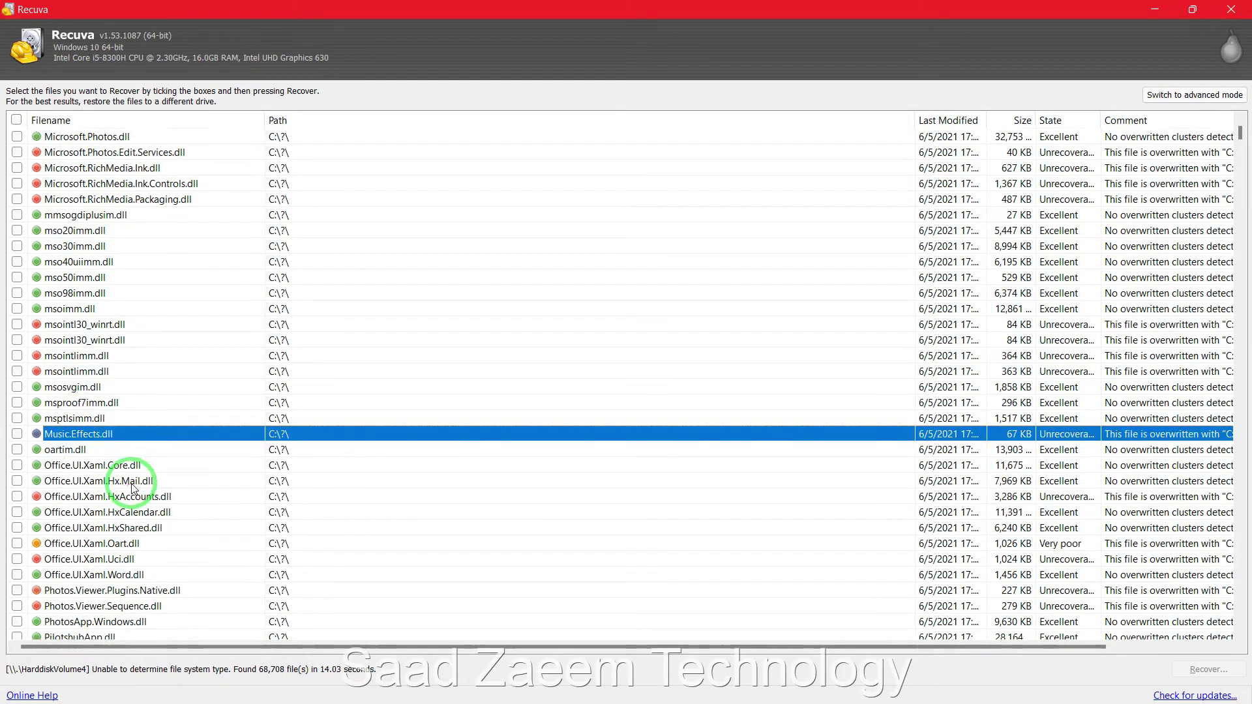
pyautogui.click(108, 419)
pyautogui.scroll(-5, 139, 452)
pyautogui.scroll(-5, 140, 461)
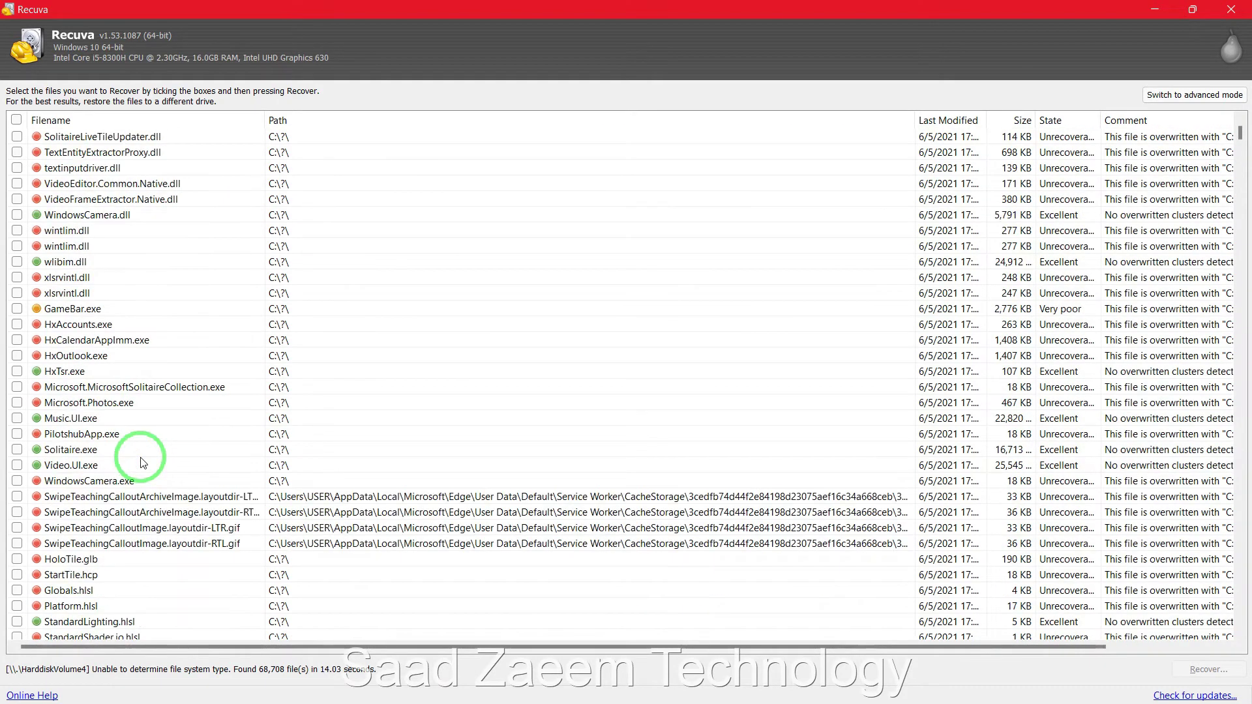
pyautogui.click(81, 467)
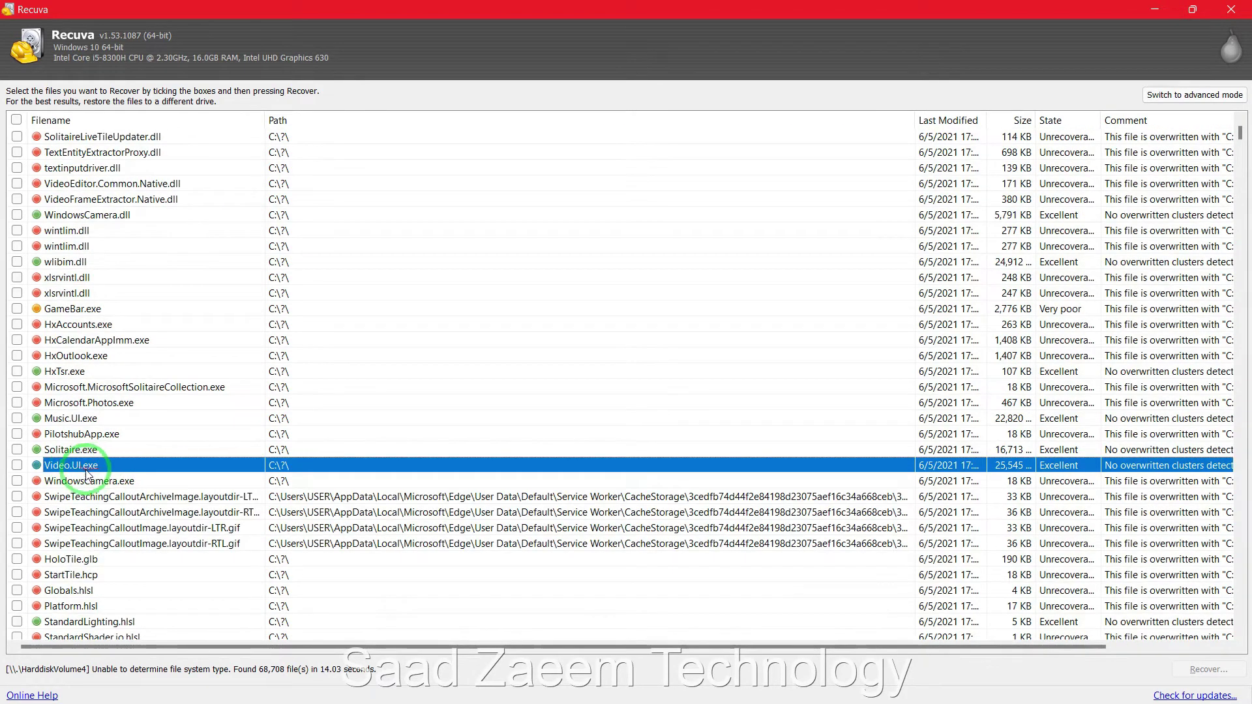
# - Browse further down the results through the image, JSON, model and AppxSignature.p7x entries to the PNG files
pyautogui.scroll(-2, 222, 455)
pyautogui.scroll(-4, 221, 455)
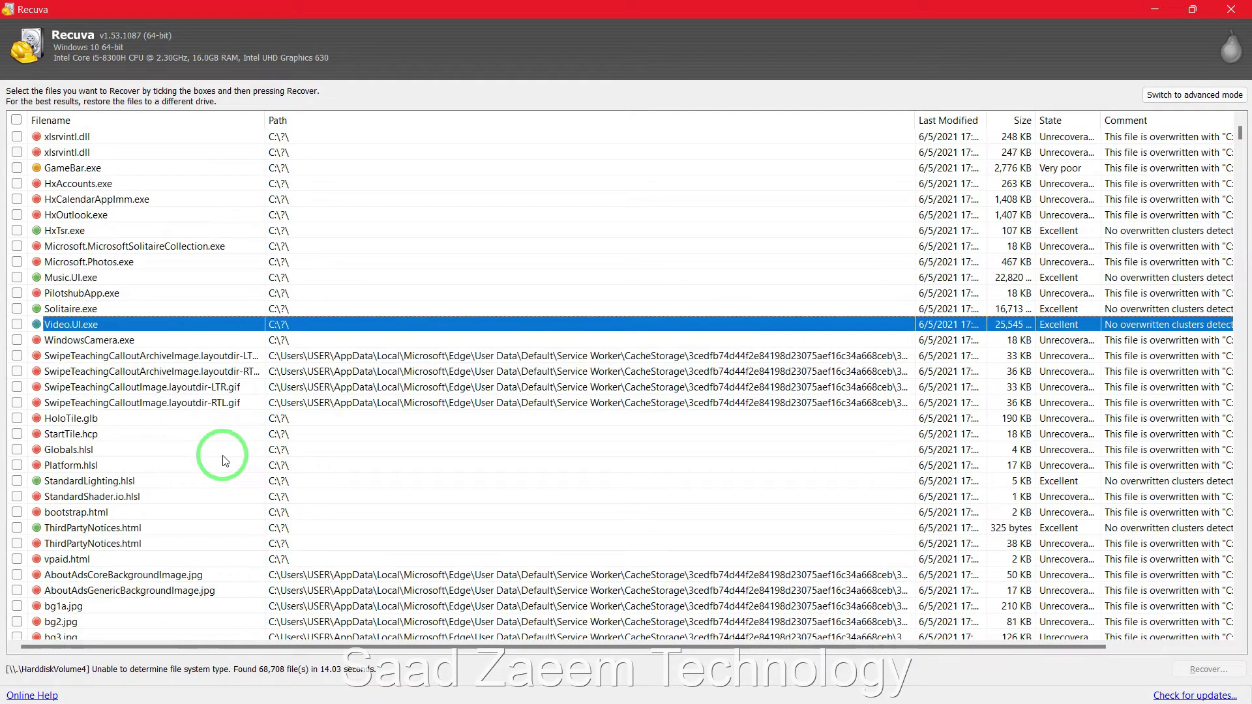
pyautogui.scroll(-6, 225, 461)
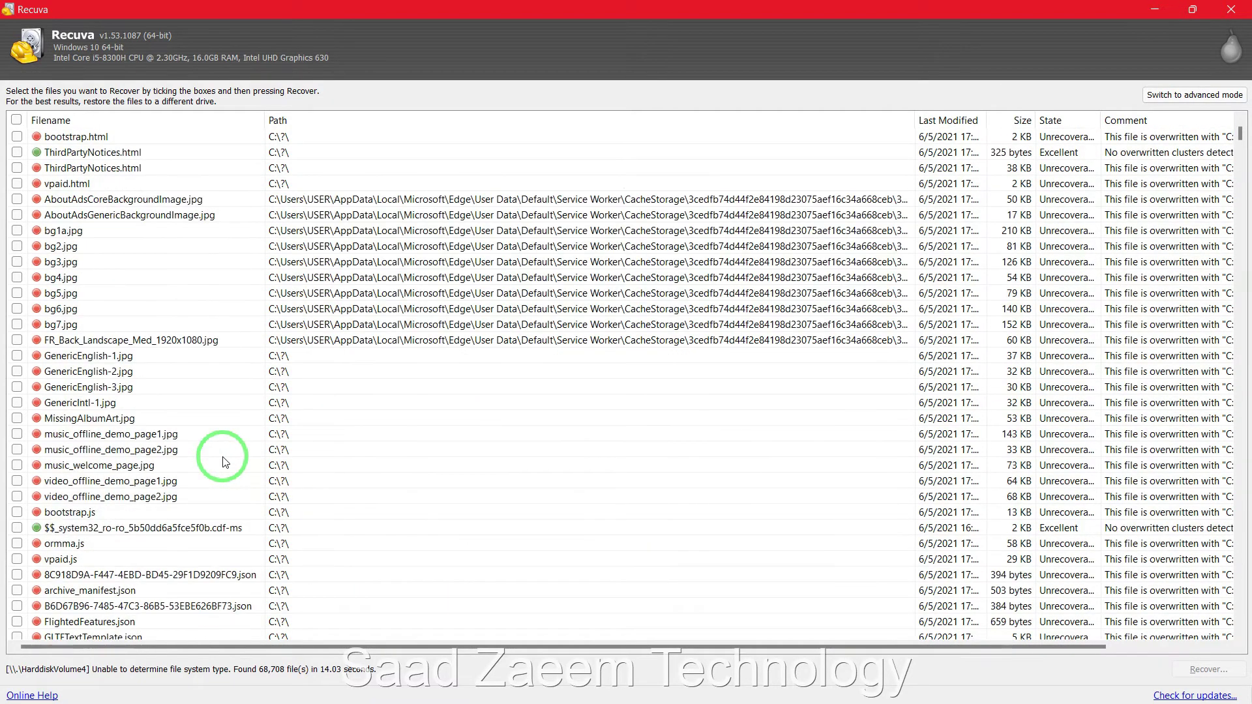
pyautogui.scroll(-7, 223, 462)
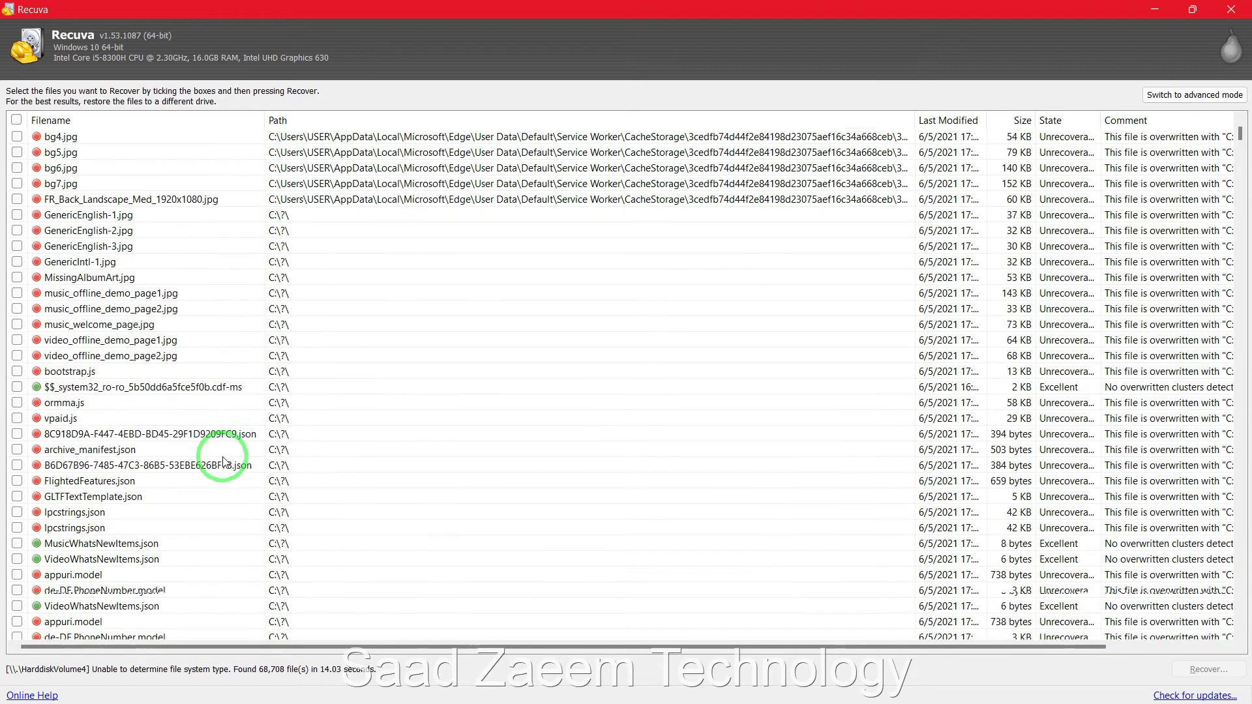
pyautogui.scroll(-5, 222, 462)
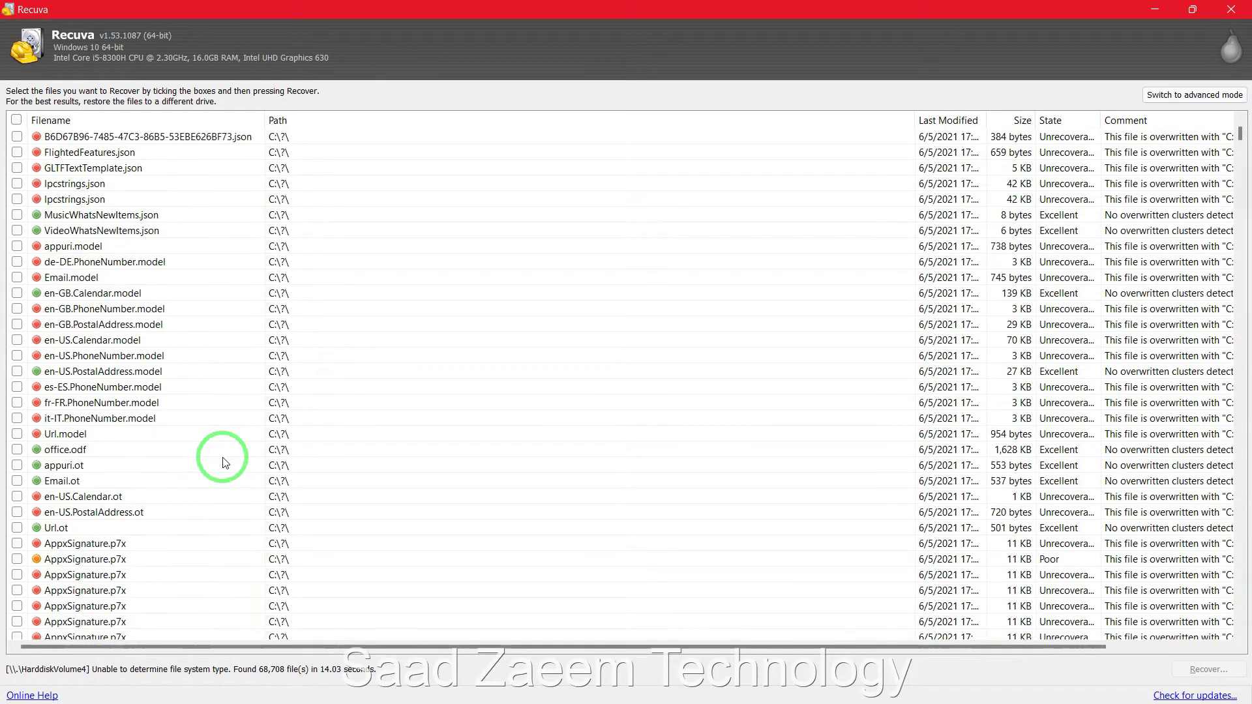
pyautogui.scroll(-2, 222, 462)
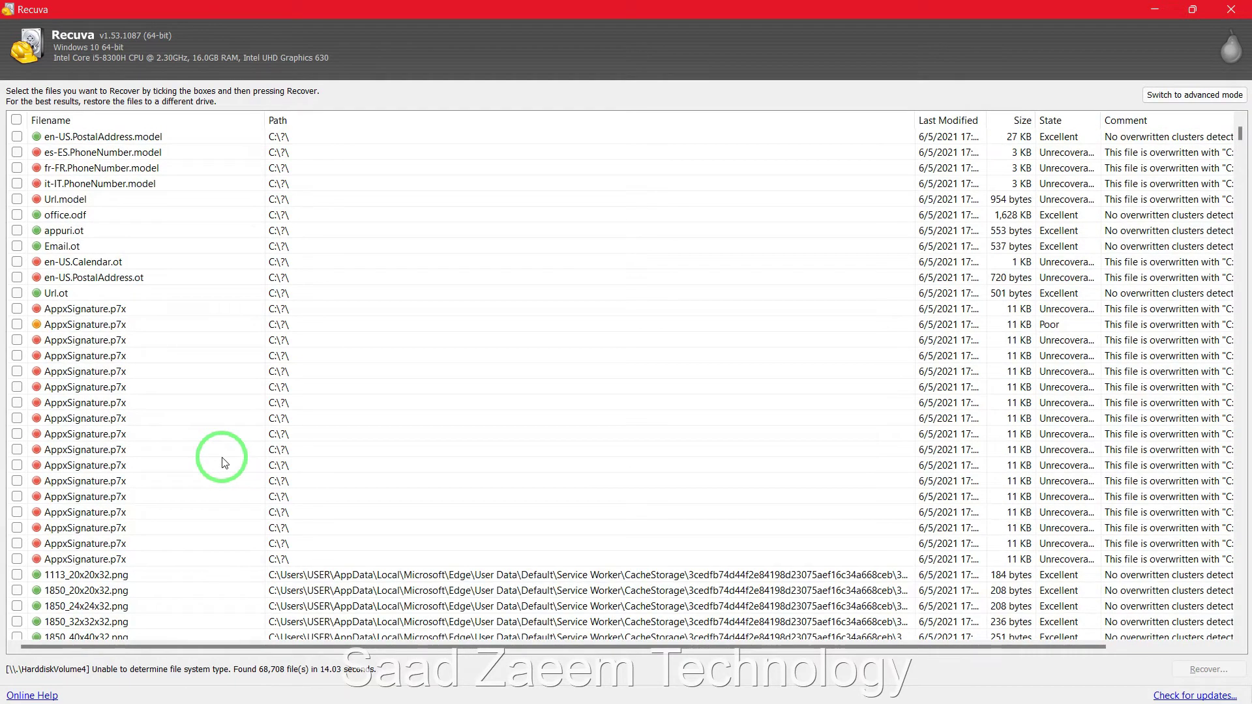
pyautogui.scroll(-4, 222, 462)
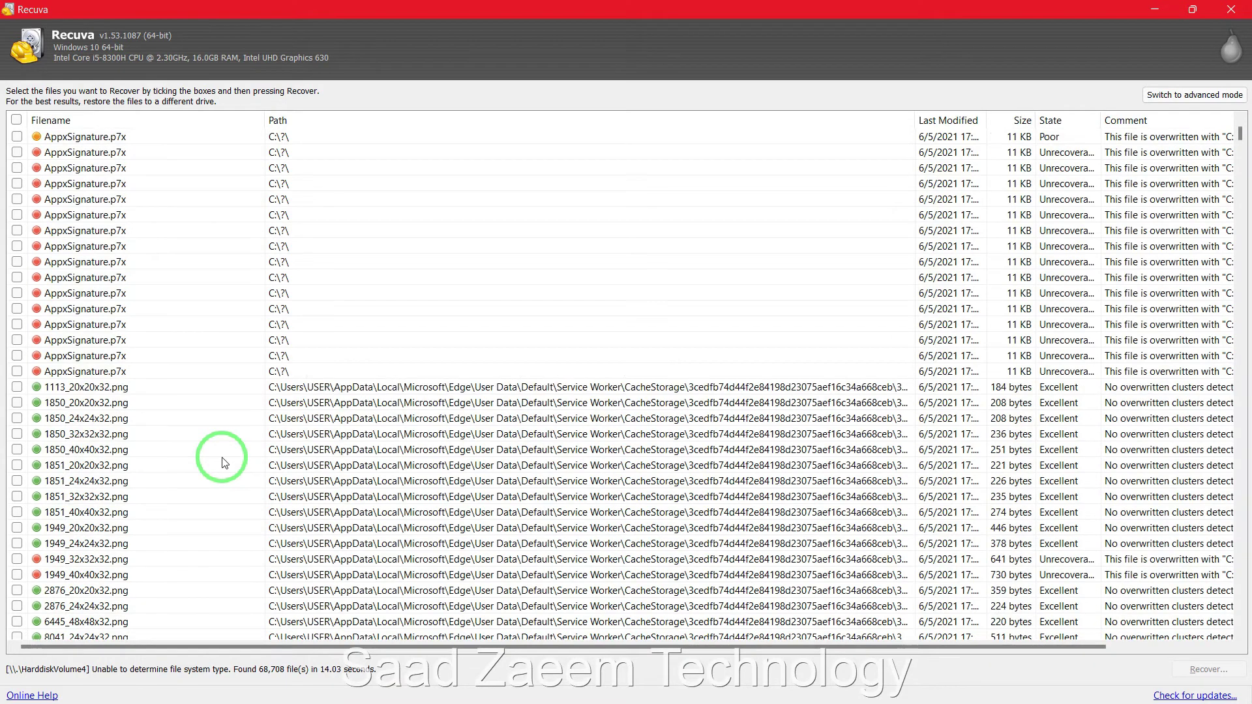
pyautogui.scroll(-4, 222, 462)
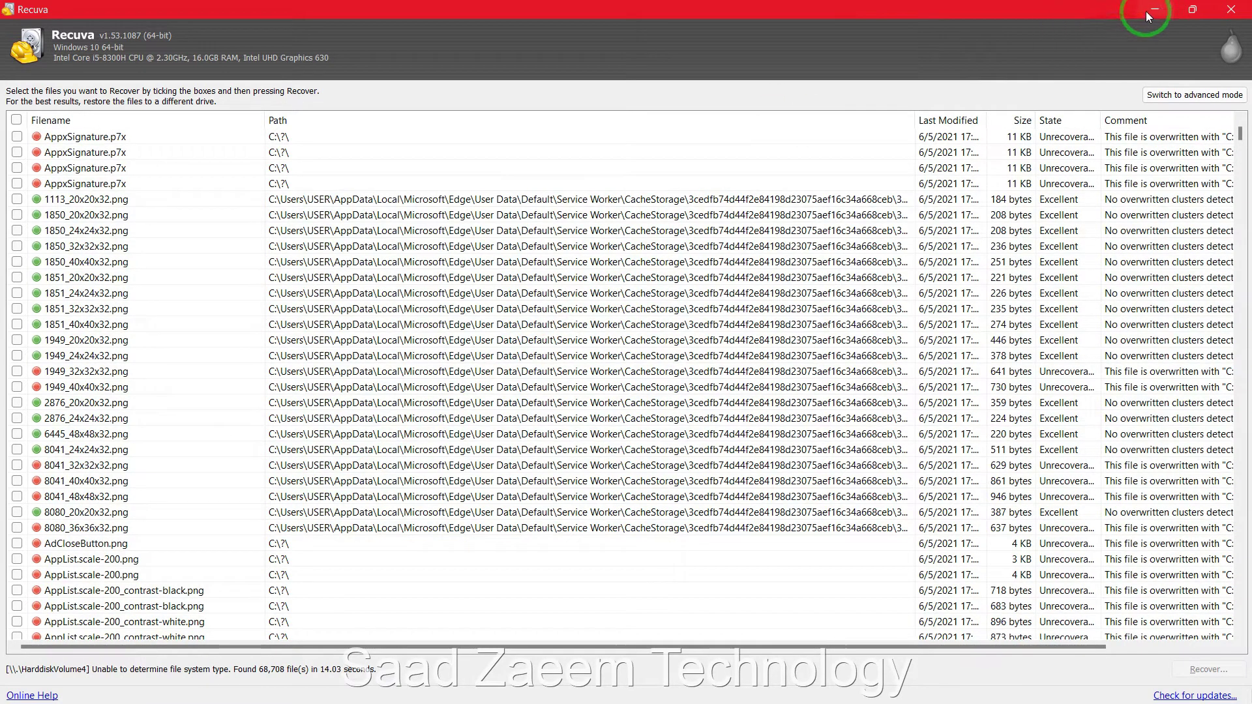
# - Widen the State column of the results list so that its longest ratings fit
pyautogui.scroll(-1, 864, 372)
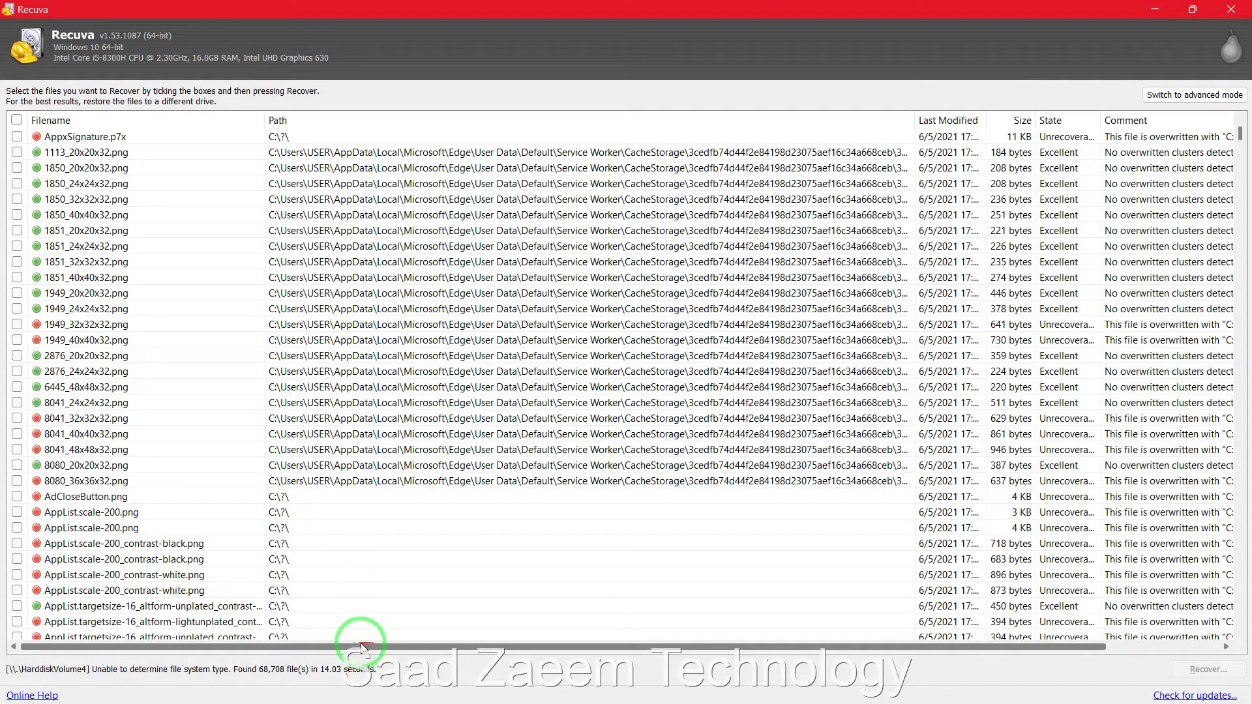
pyautogui.moveTo(365, 650); pyautogui.dragTo(479, 649)
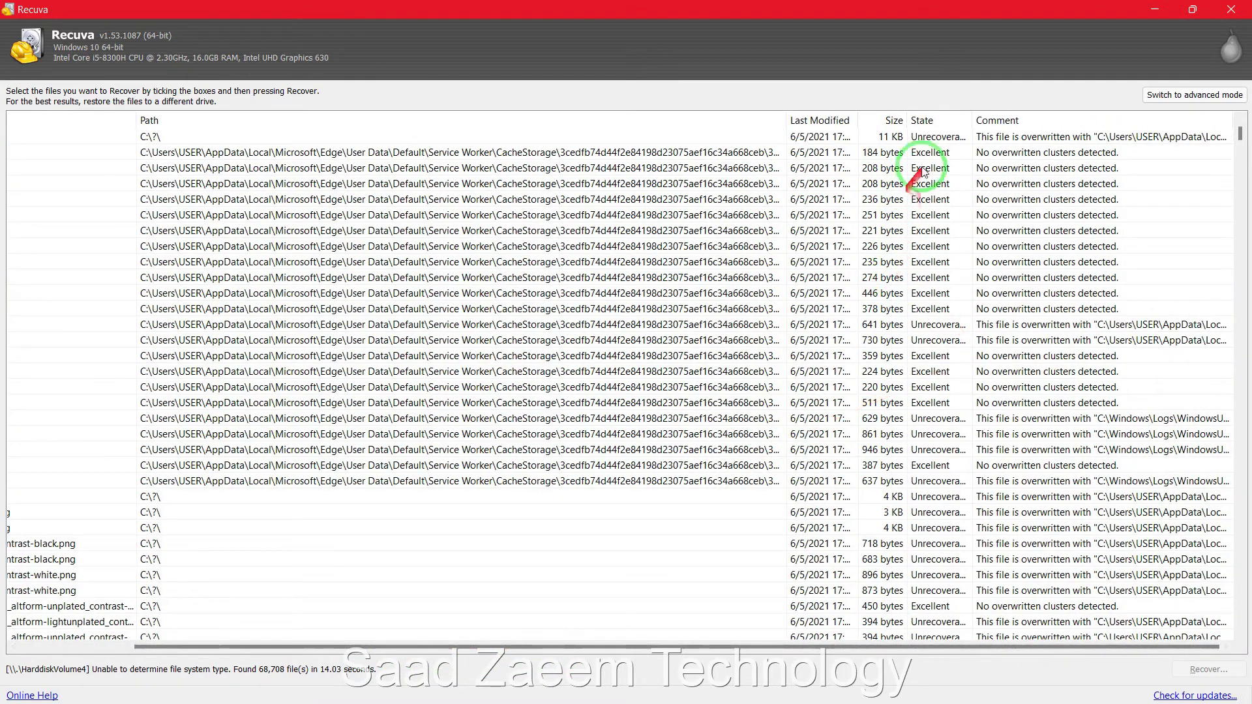
pyautogui.moveTo(982, 121); pyautogui.dragTo(1044, 121)
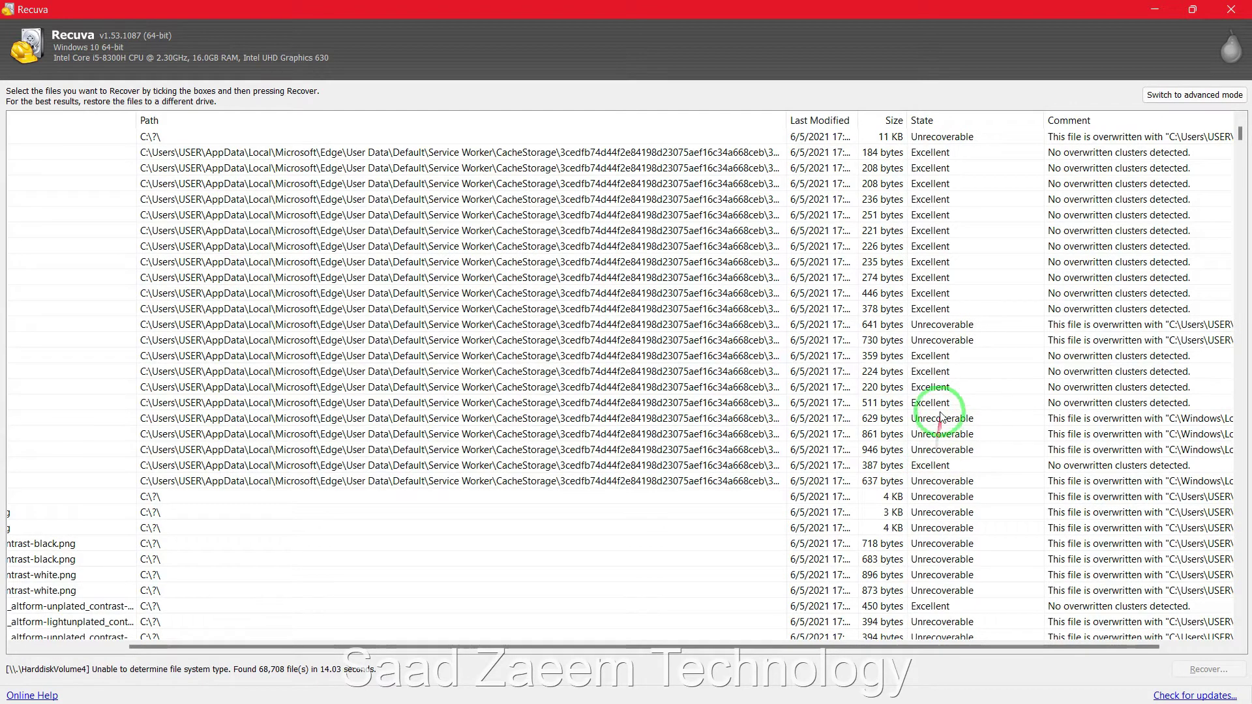
# - Examine the State ratings and overwrite comments of the found files, back up to the Windows Defender entries
pyautogui.scroll(-10, 936, 404)
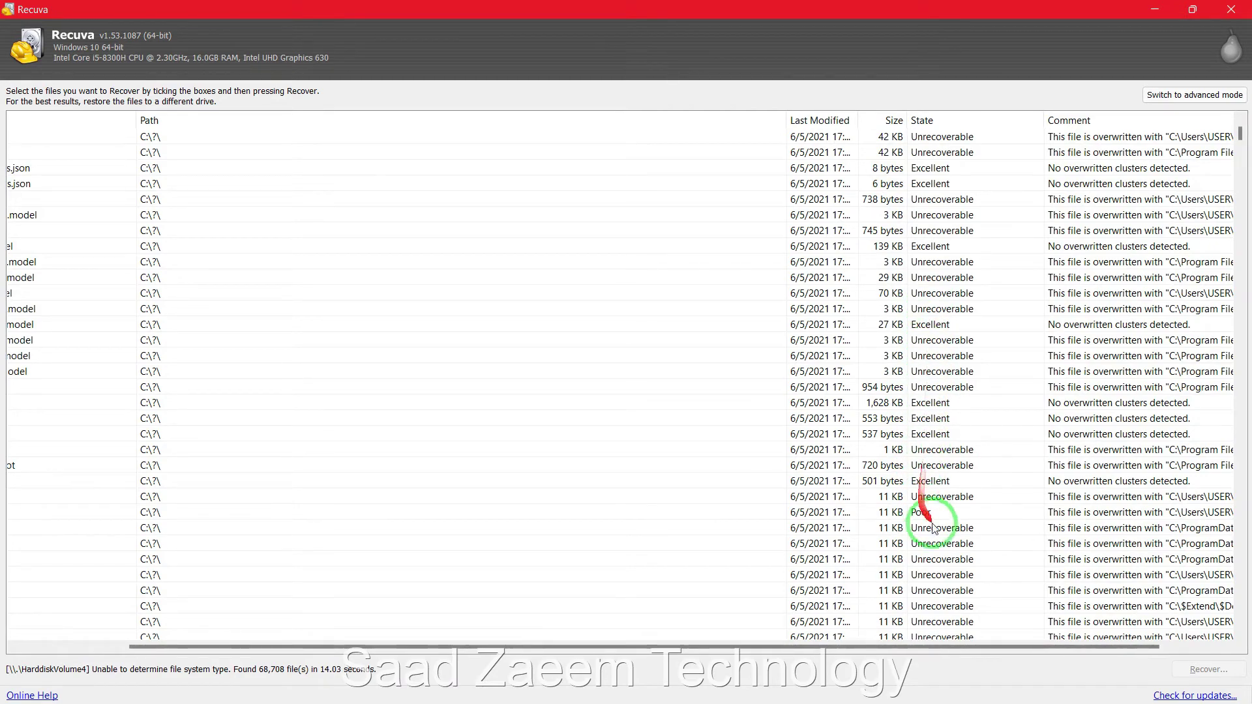
pyautogui.scroll(-12, 932, 513)
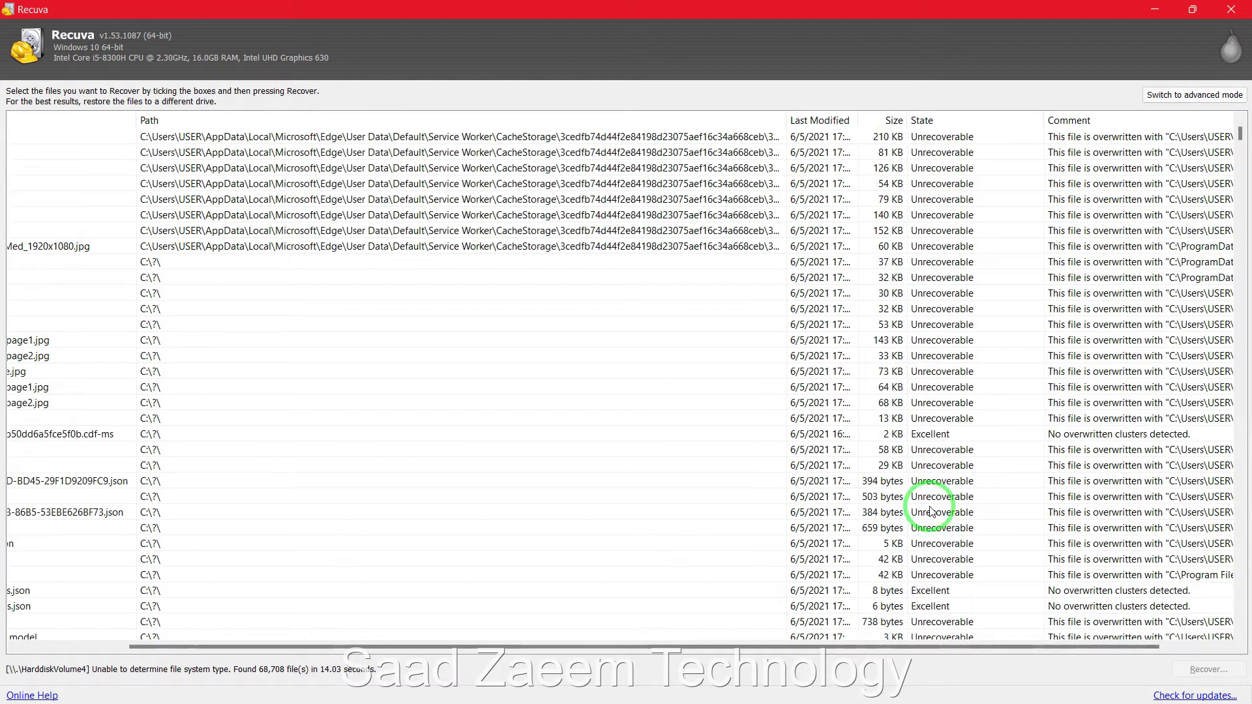
pyautogui.scroll(6, 929, 507)
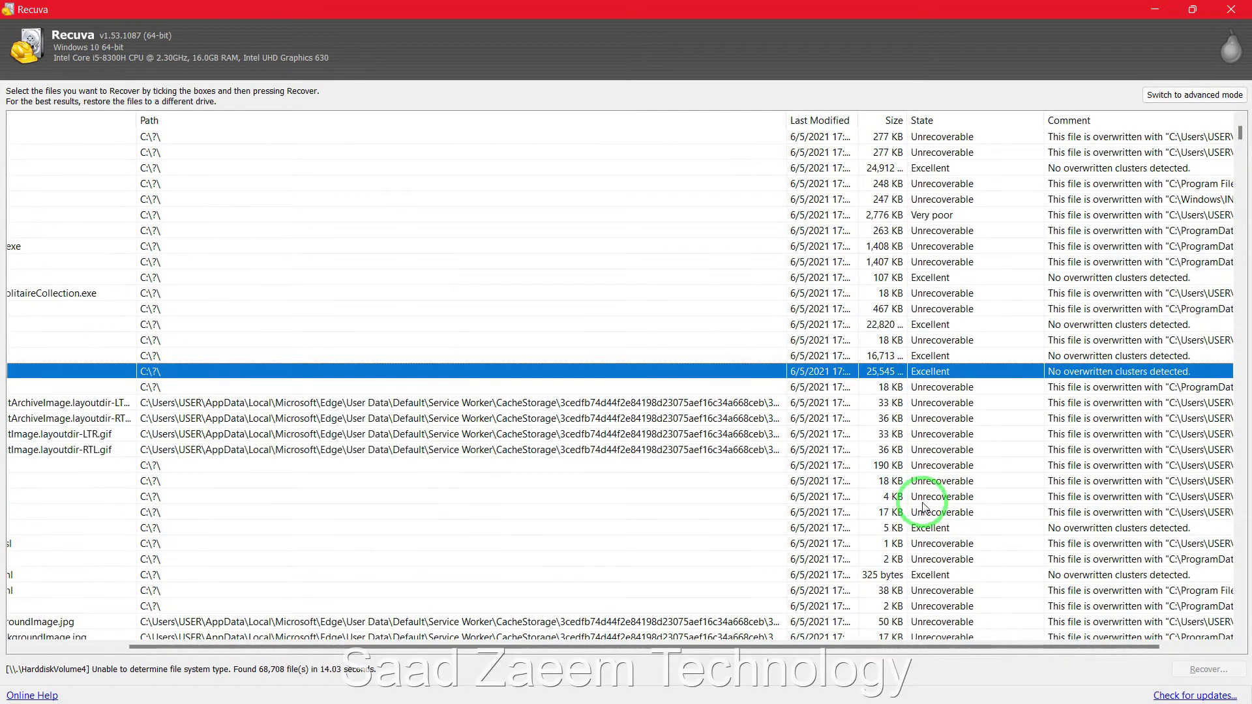
pyautogui.scroll(6, 923, 507)
pyautogui.scroll(3, 917, 508)
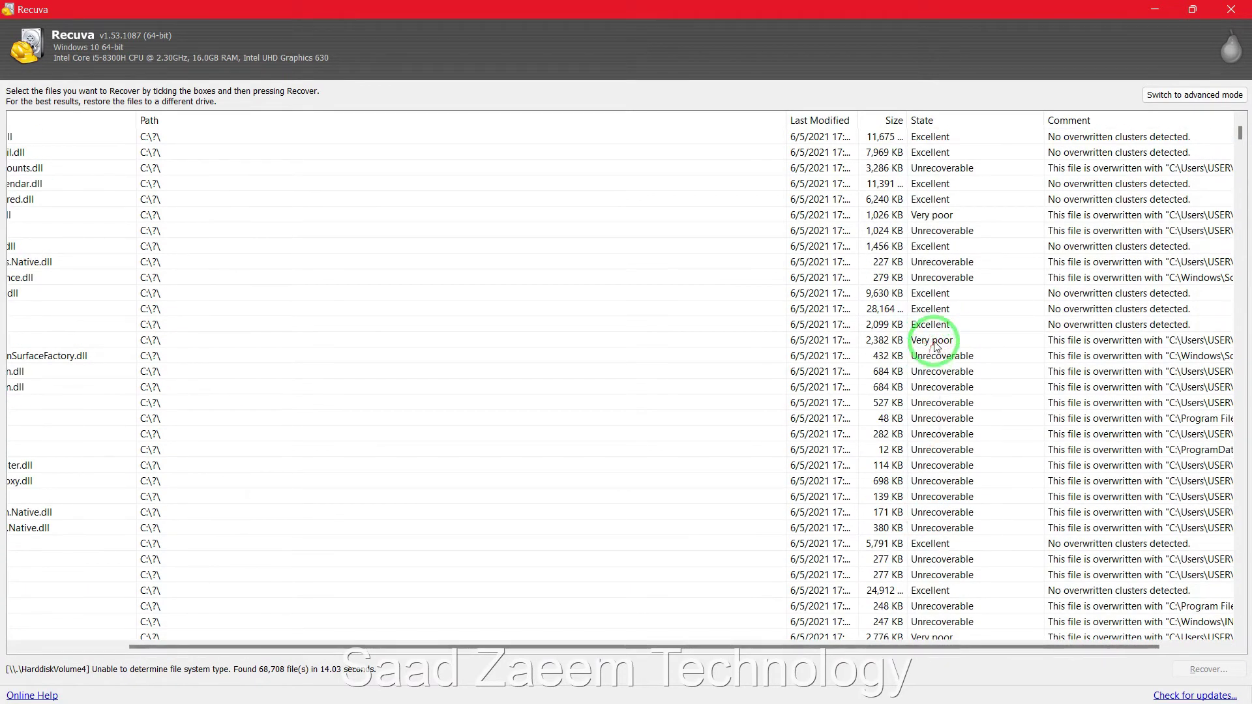
pyautogui.scroll(10, 937, 337)
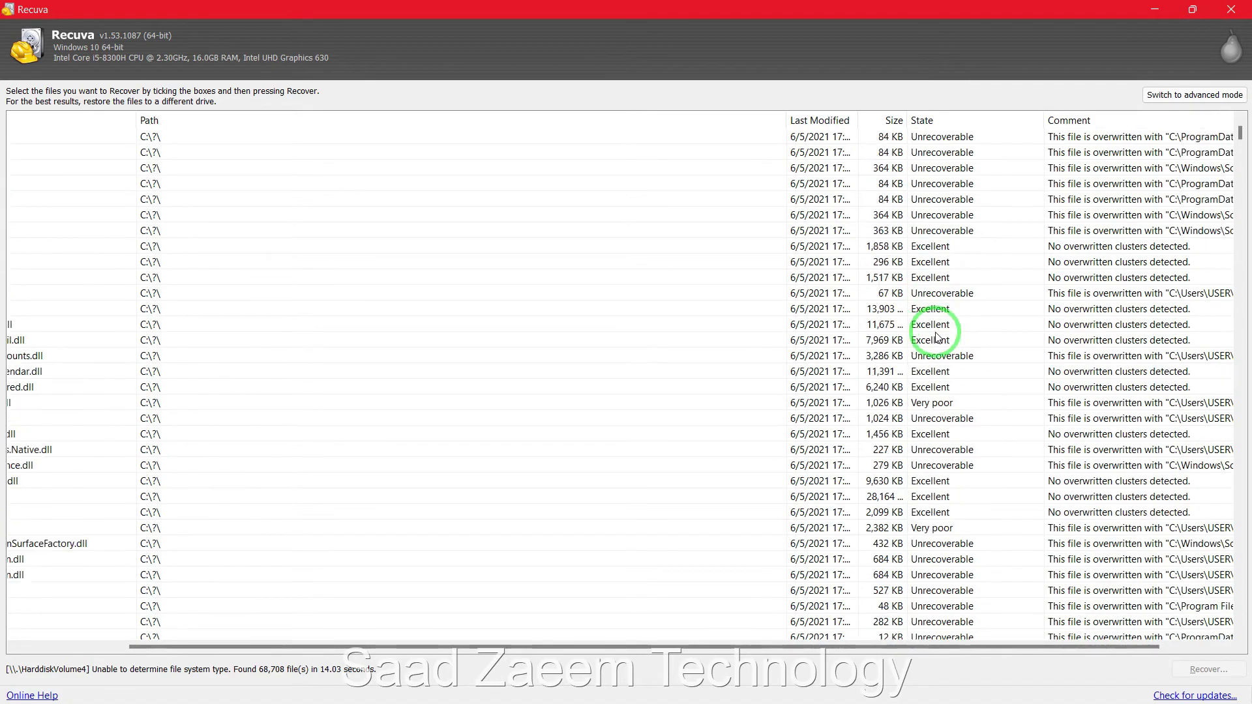
pyautogui.scroll(15, 931, 358)
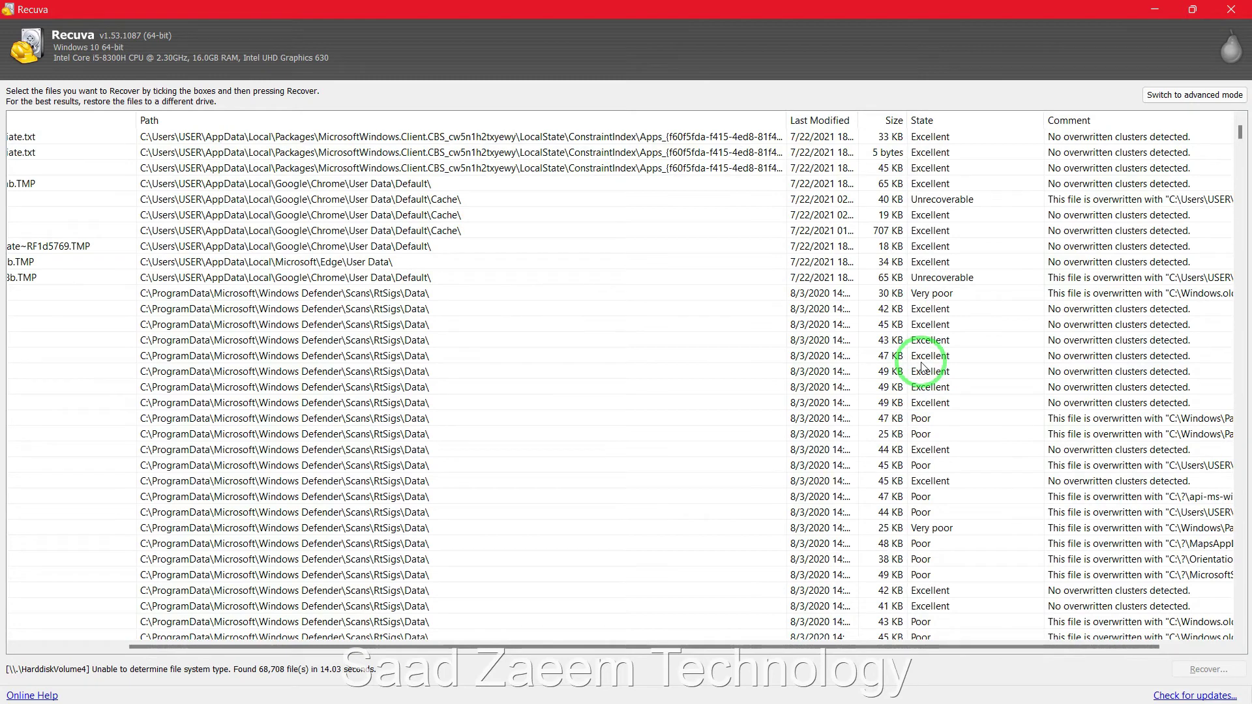
# - Compare the coloured status markers beside the filenames with their State ratings, highlighting the .tmp file in the Local\Temp folder
pyautogui.hscroll(-5, 322, 619)
pyautogui.moveTo(321, 646); pyautogui.dragTo(293, 666)
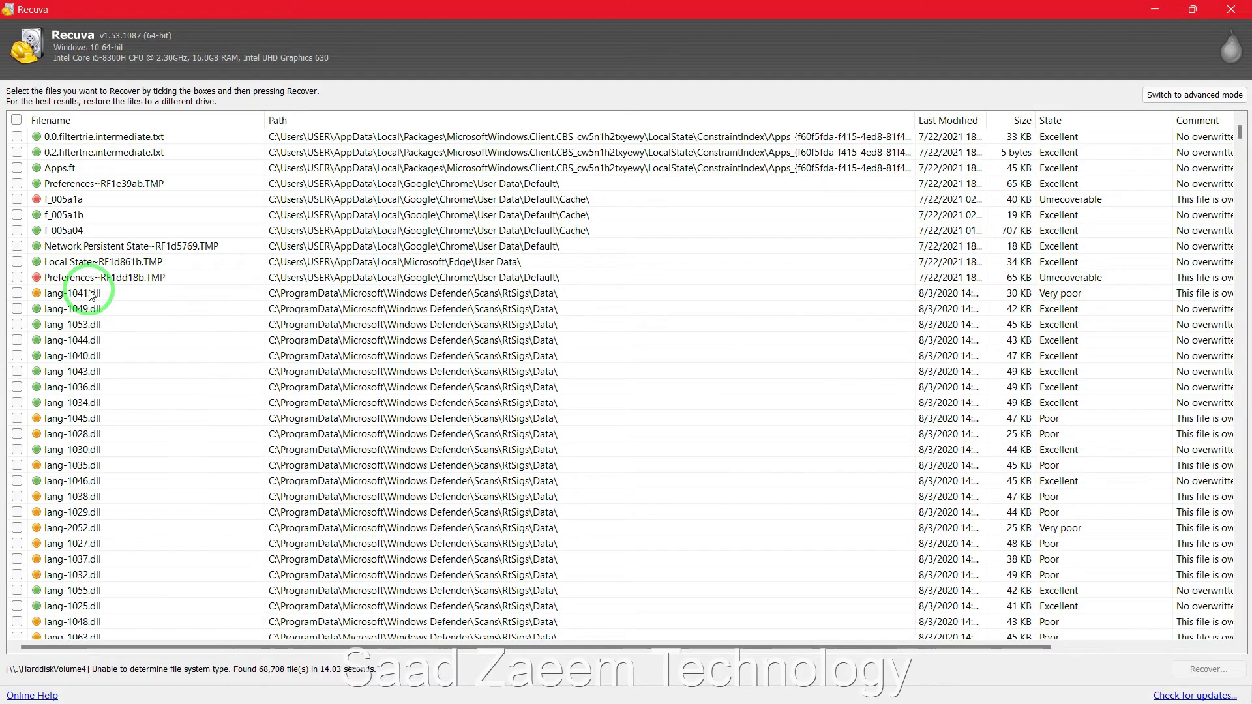
pyautogui.scroll(-7, 327, 371)
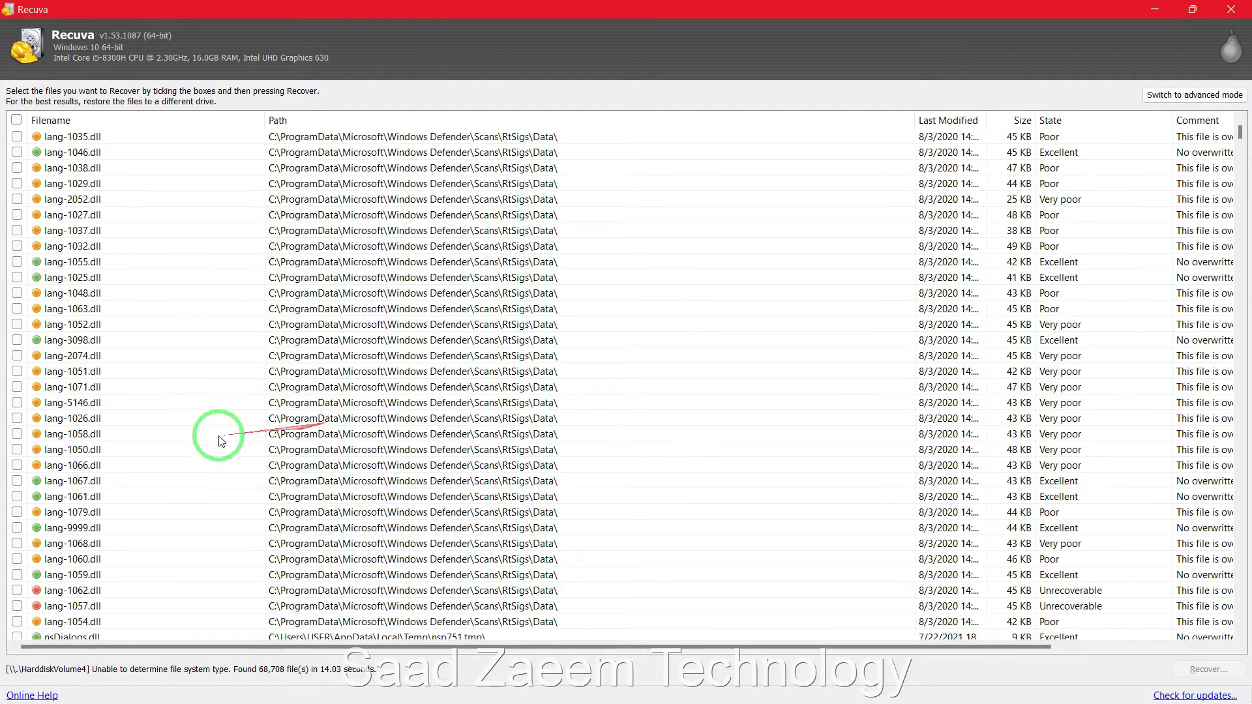
pyautogui.scroll(-3, 30, 443)
pyautogui.scroll(-1, 36, 515)
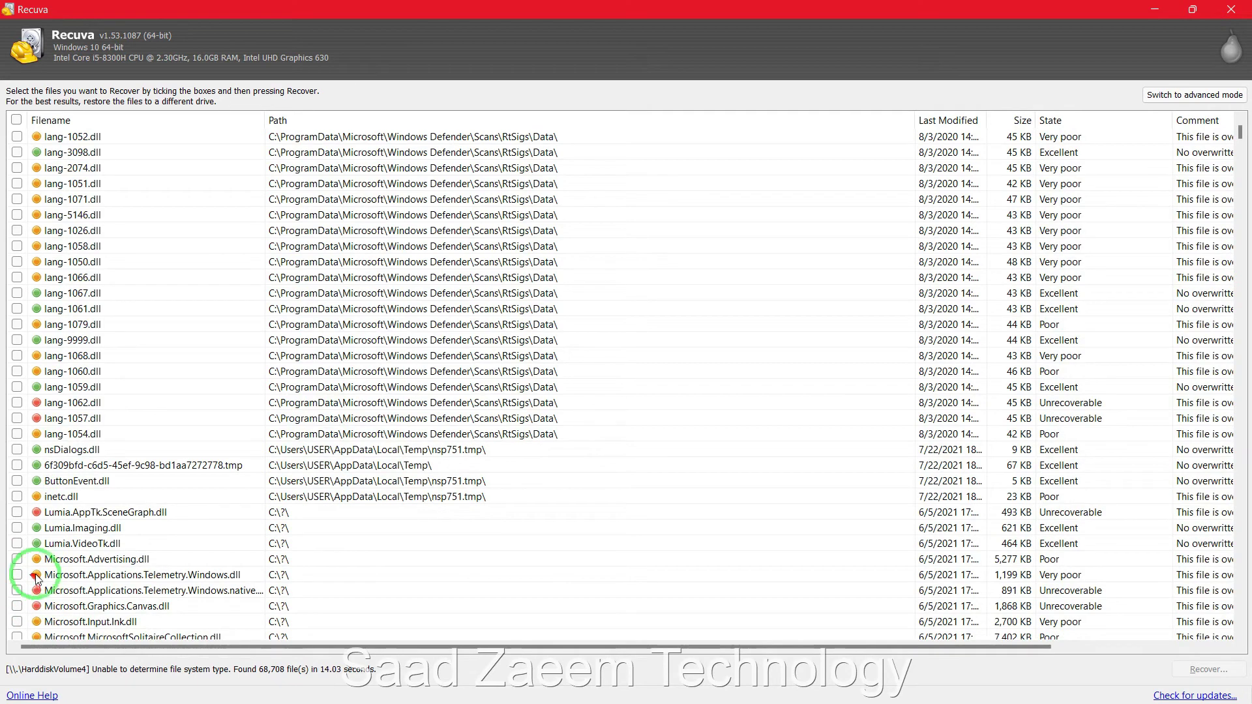
pyautogui.scroll(-1, 420, 411)
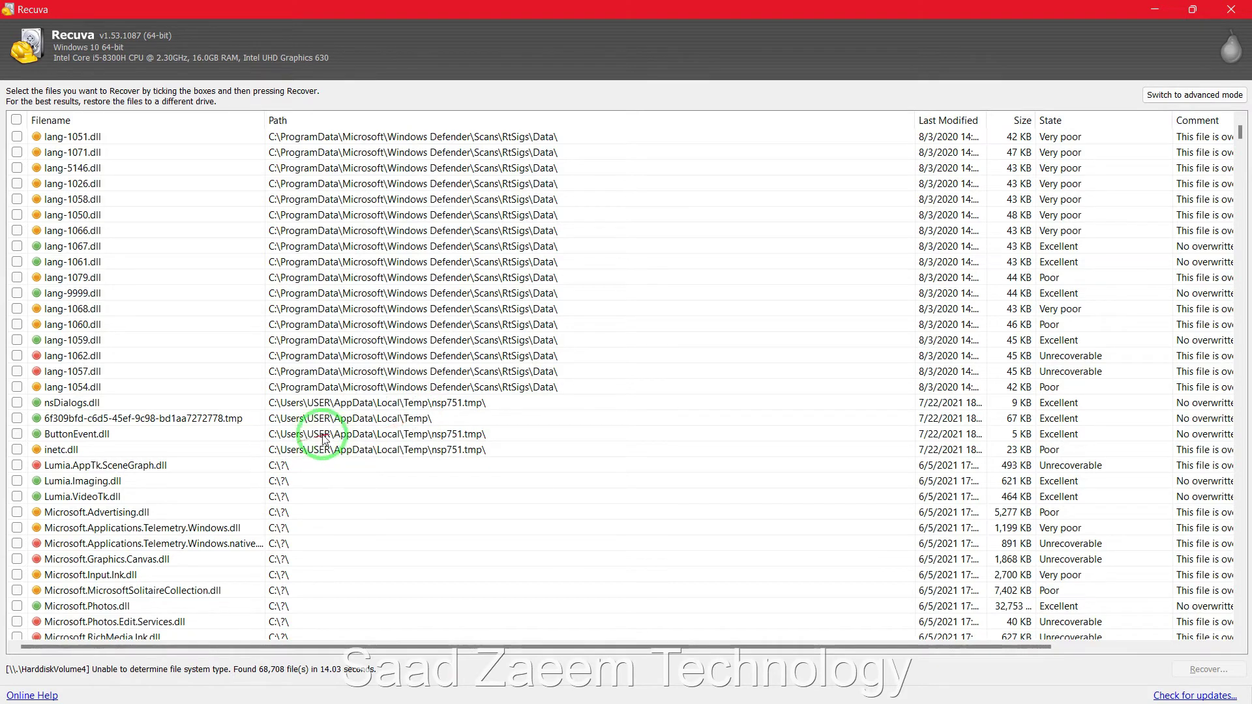
pyautogui.click(61, 419)
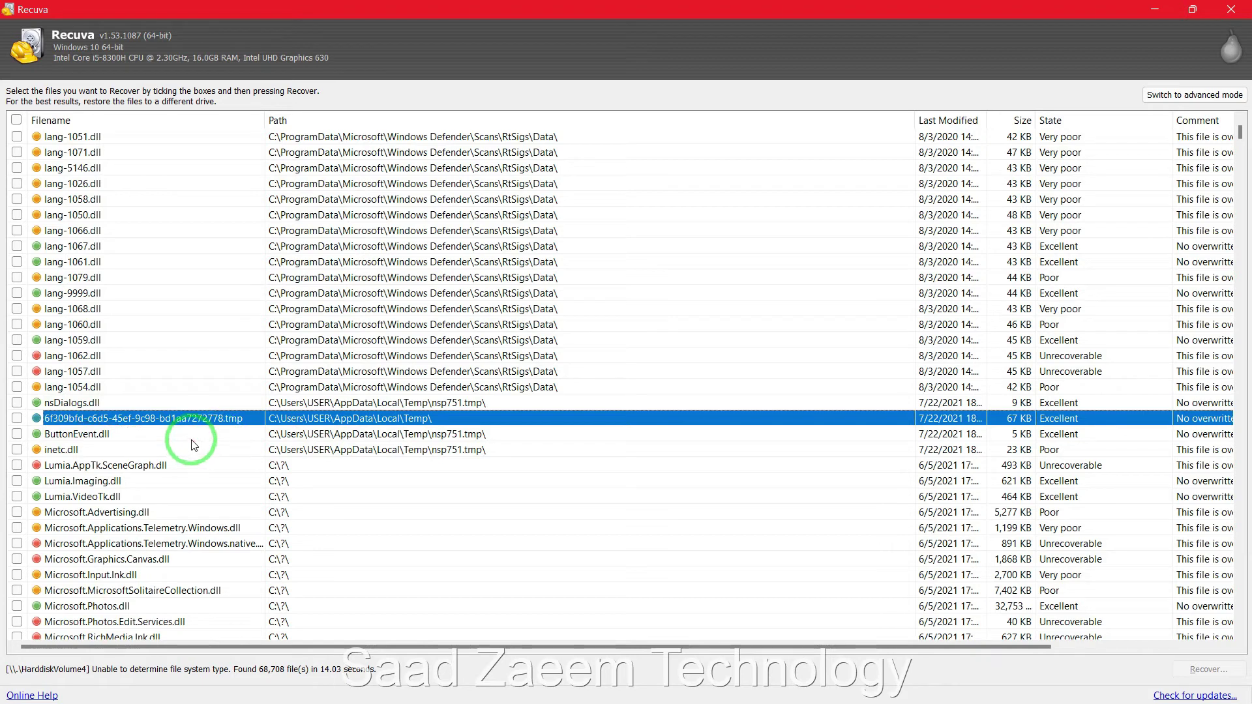
pyautogui.scroll(-5, 176, 535)
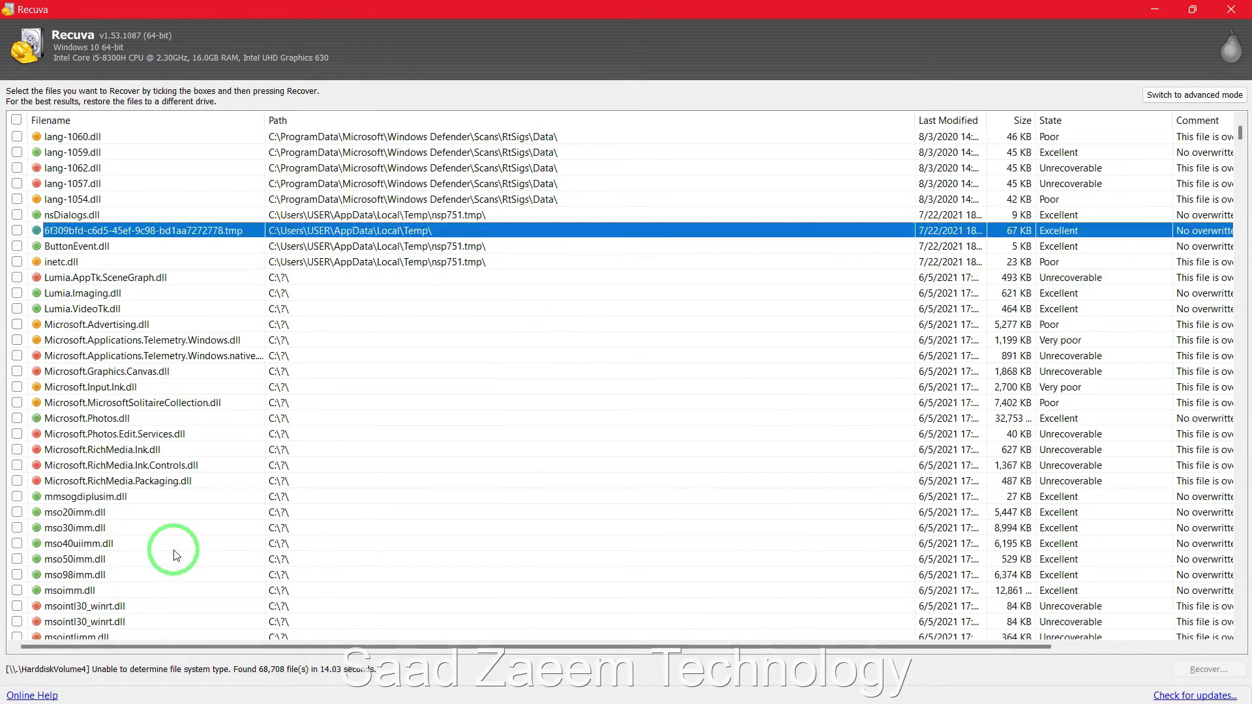
pyautogui.scroll(-1, 177, 555)
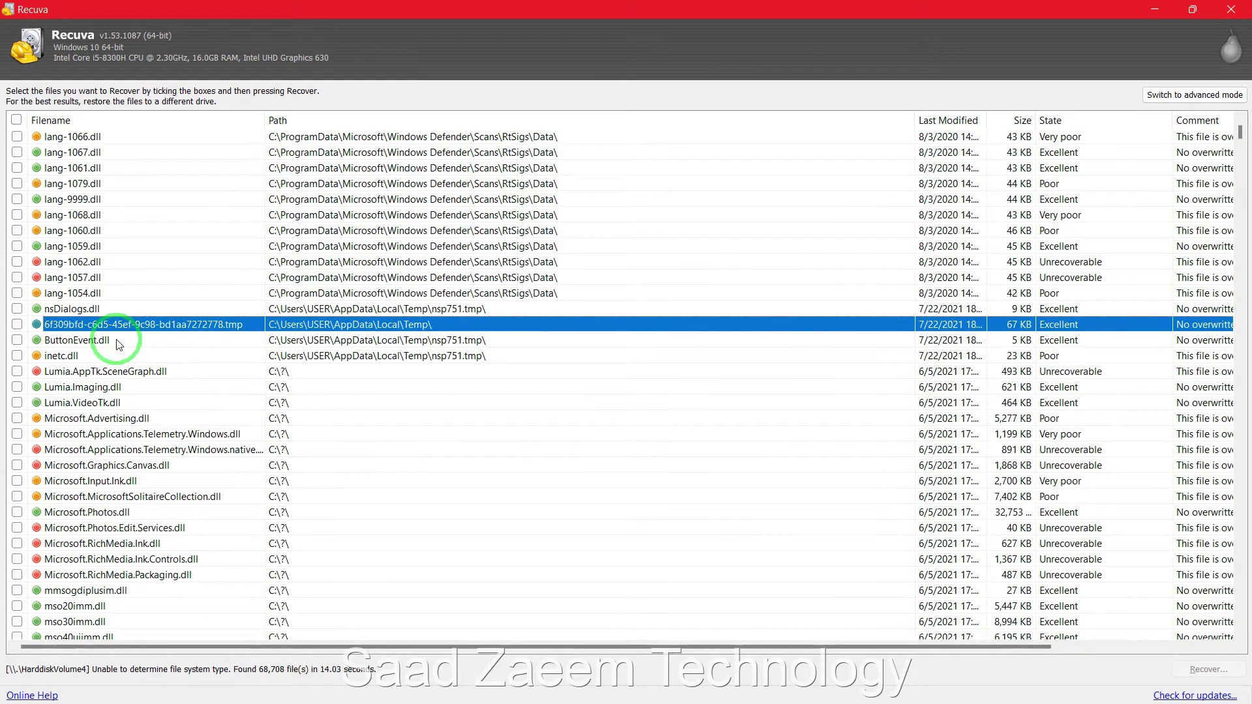
# - Mark Microsoft.Photos.dll for recovery and choose the Desktop folder as the recovery location
pyautogui.scroll(-4, 112, 246)
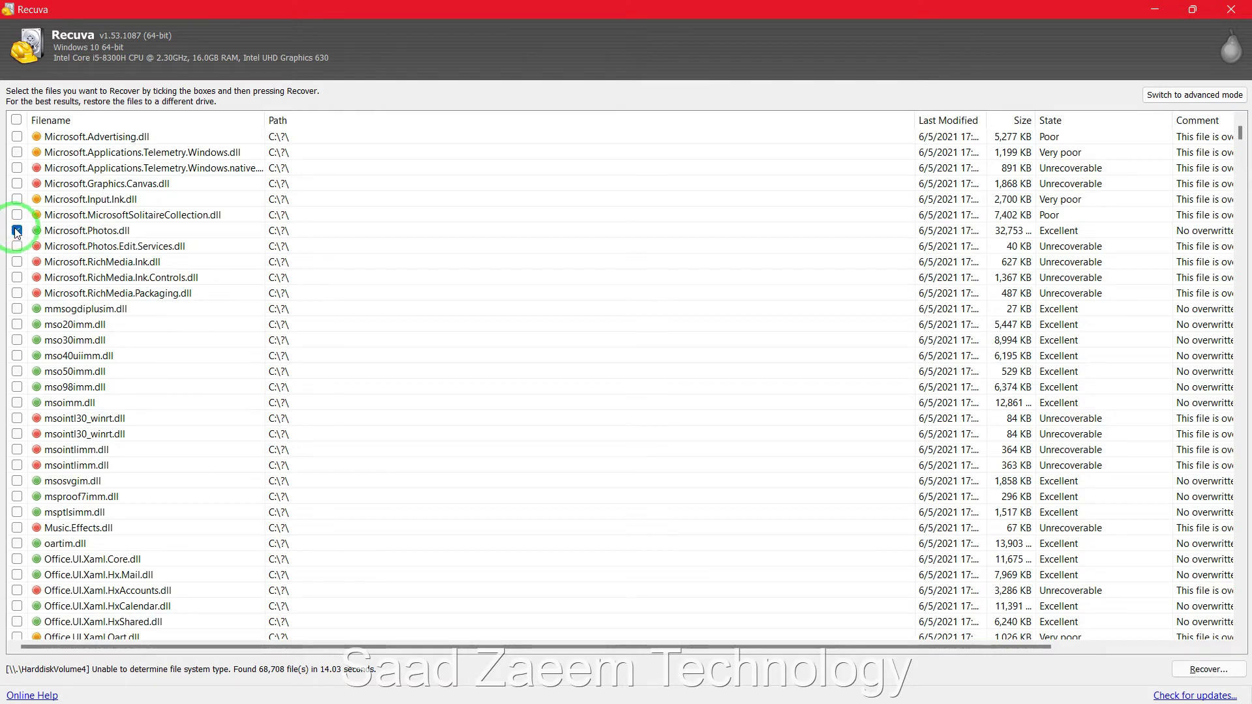
pyautogui.click(1207, 669)
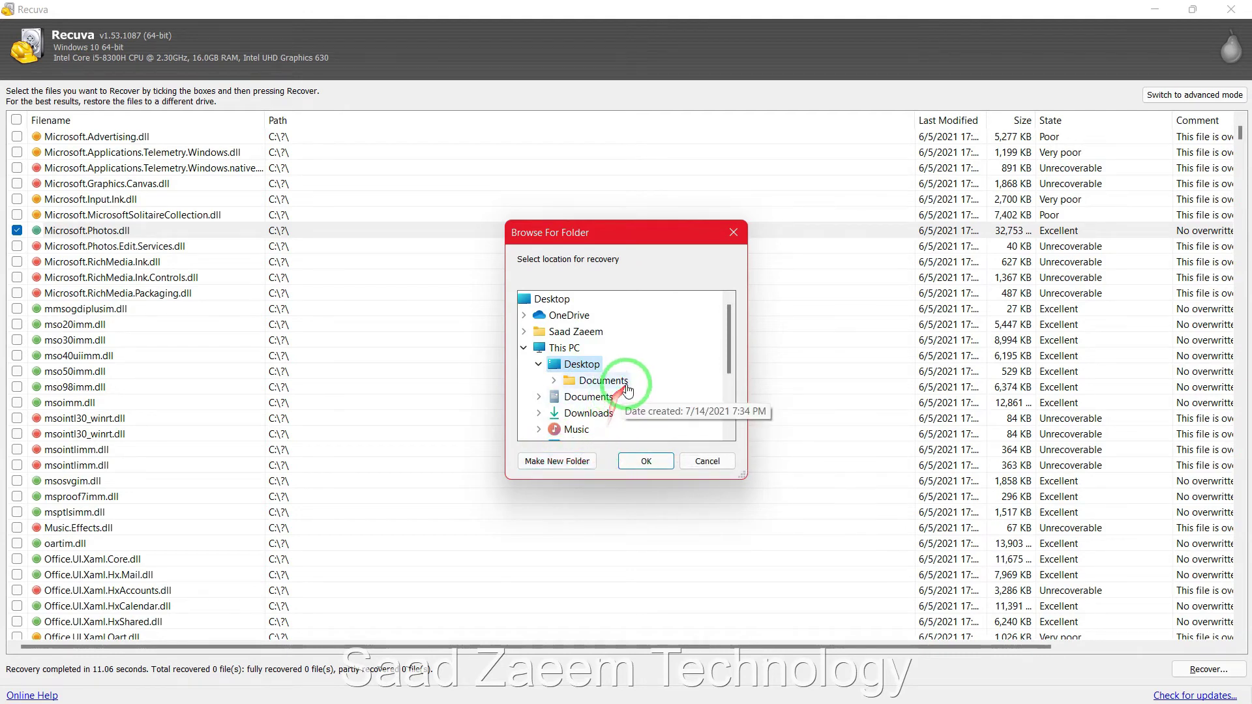
pyautogui.scroll(-3, 628, 390)
pyautogui.scroll(3, 627, 389)
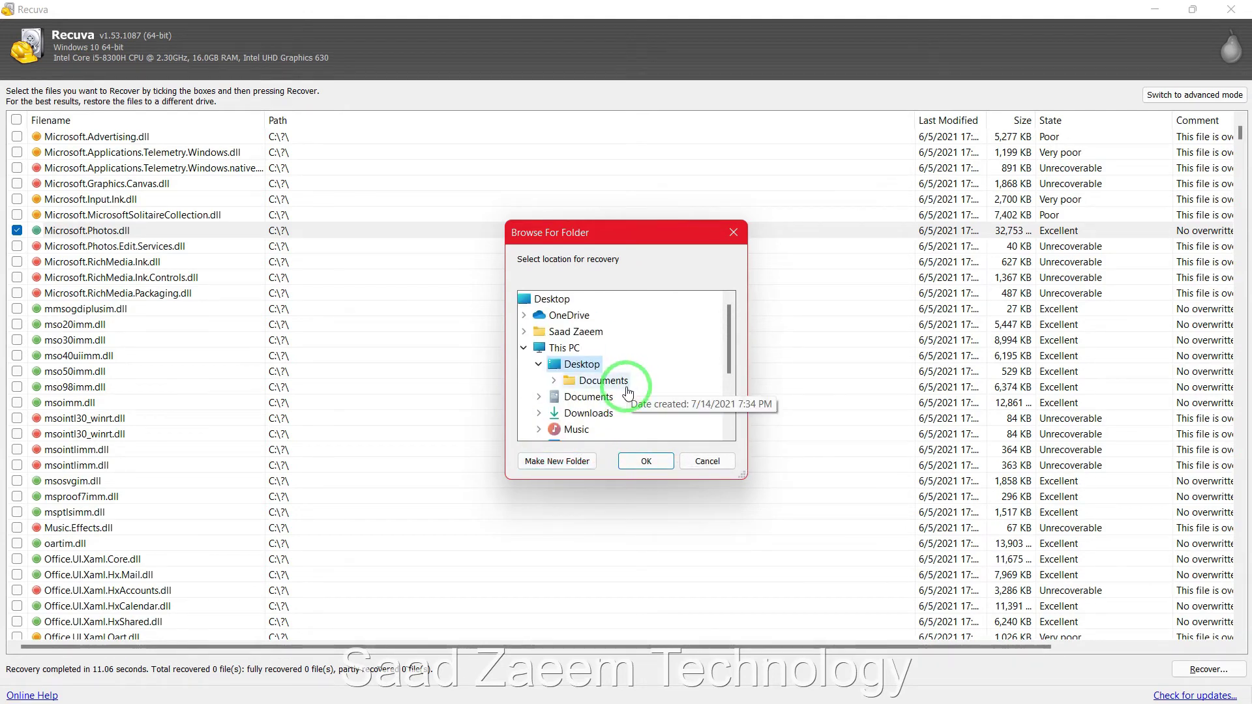
pyautogui.click(644, 465)
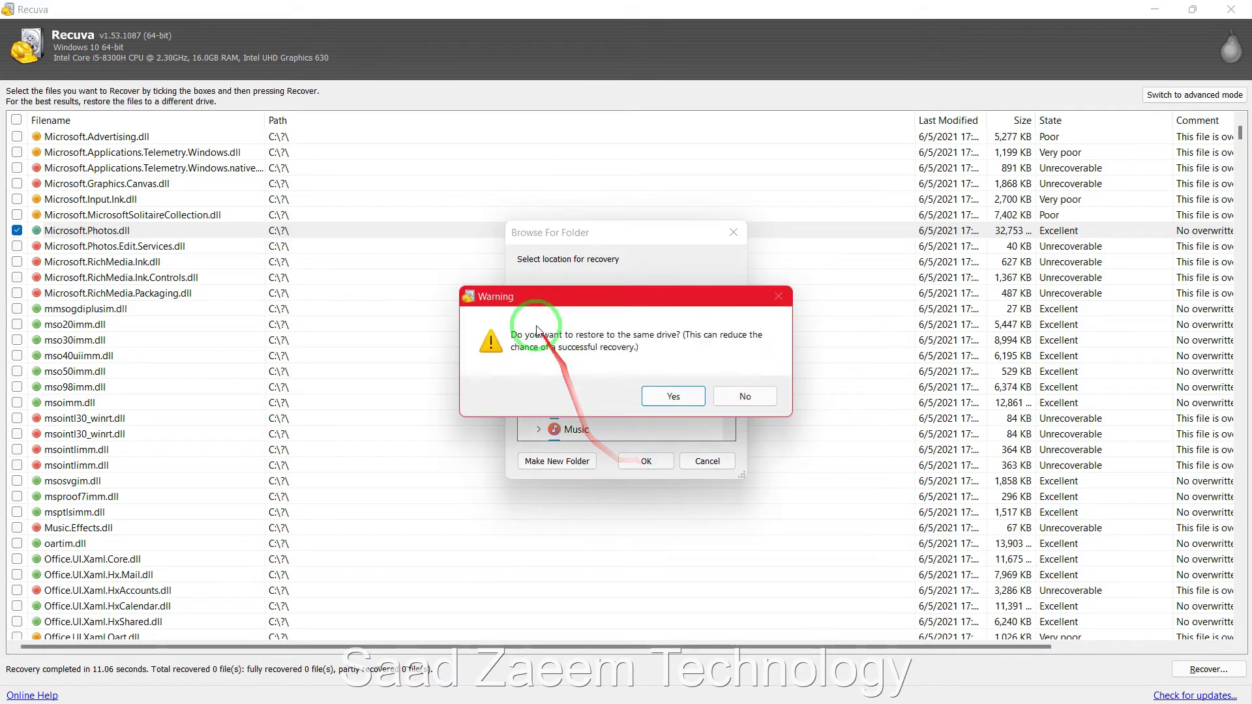
# - Agree to restore the file to the same drive and dismiss the recovery report
pyautogui.moveTo(645, 293); pyautogui.dragTo(753, 272)
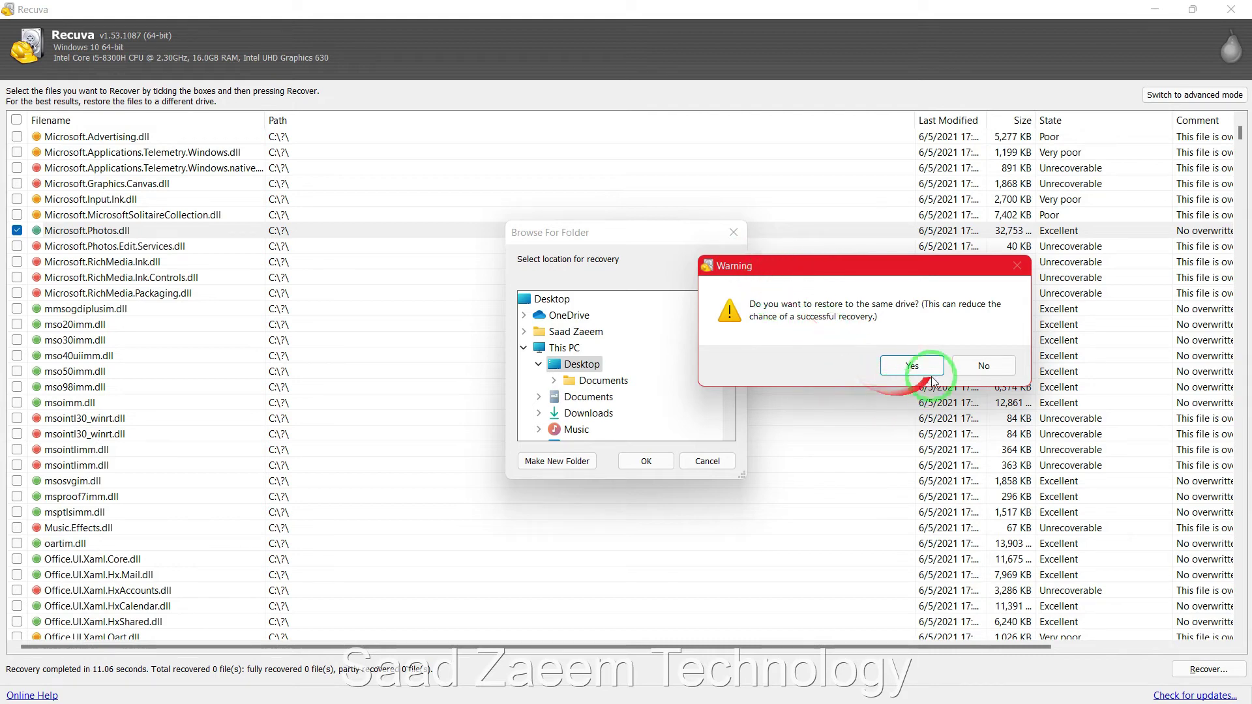
pyautogui.click(894, 368)
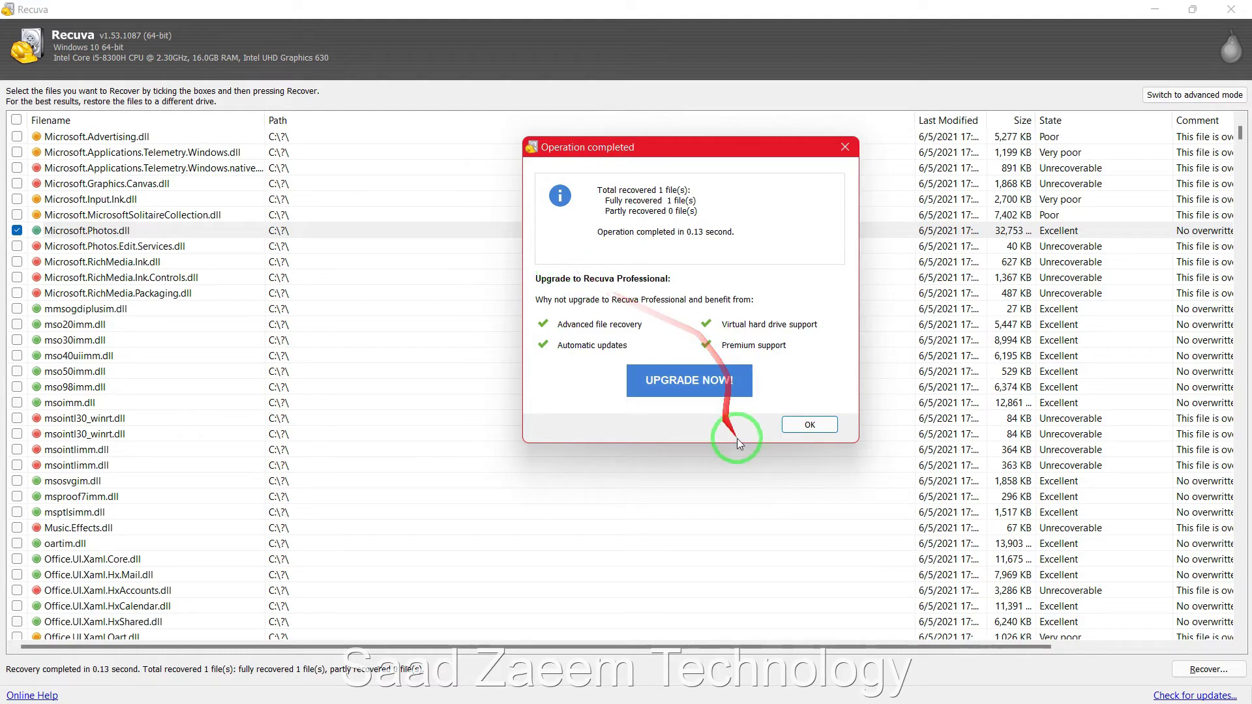
pyautogui.click(809, 424)
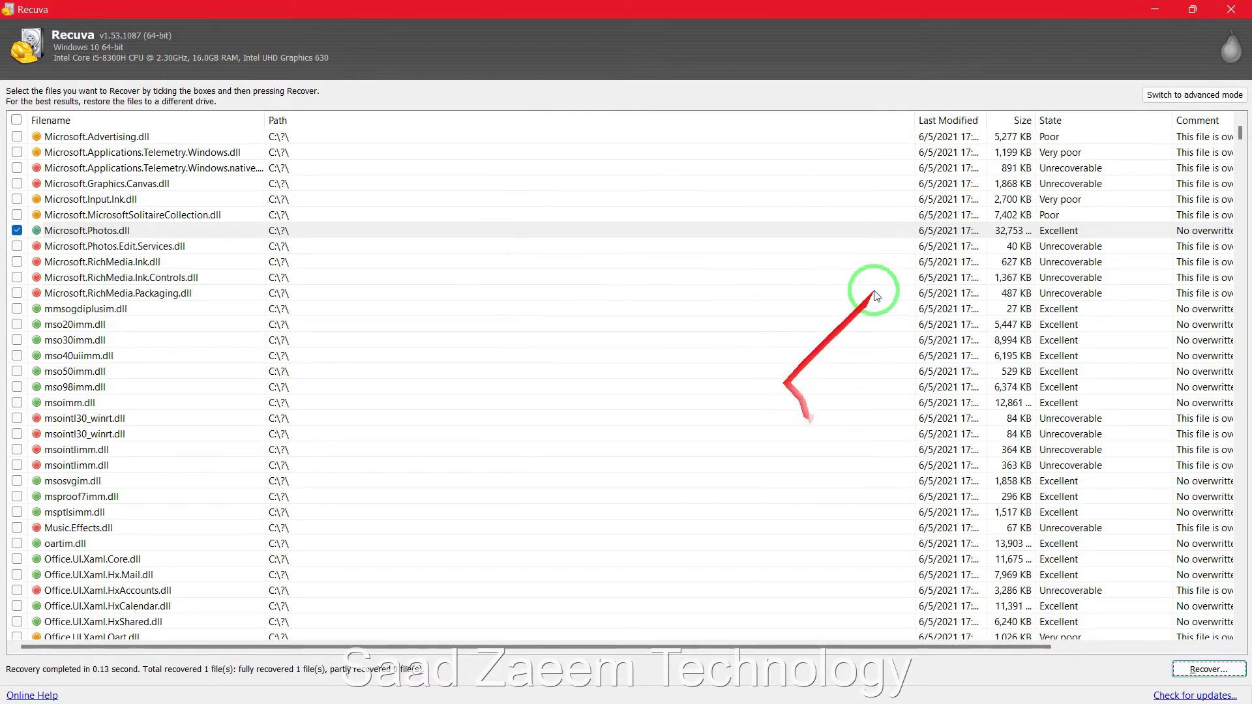
# - Minimize the results window and check the recovered Microsoft.Photos file on the Desktop
pyautogui.click(1157, 7)
pyautogui.click(104, 123)
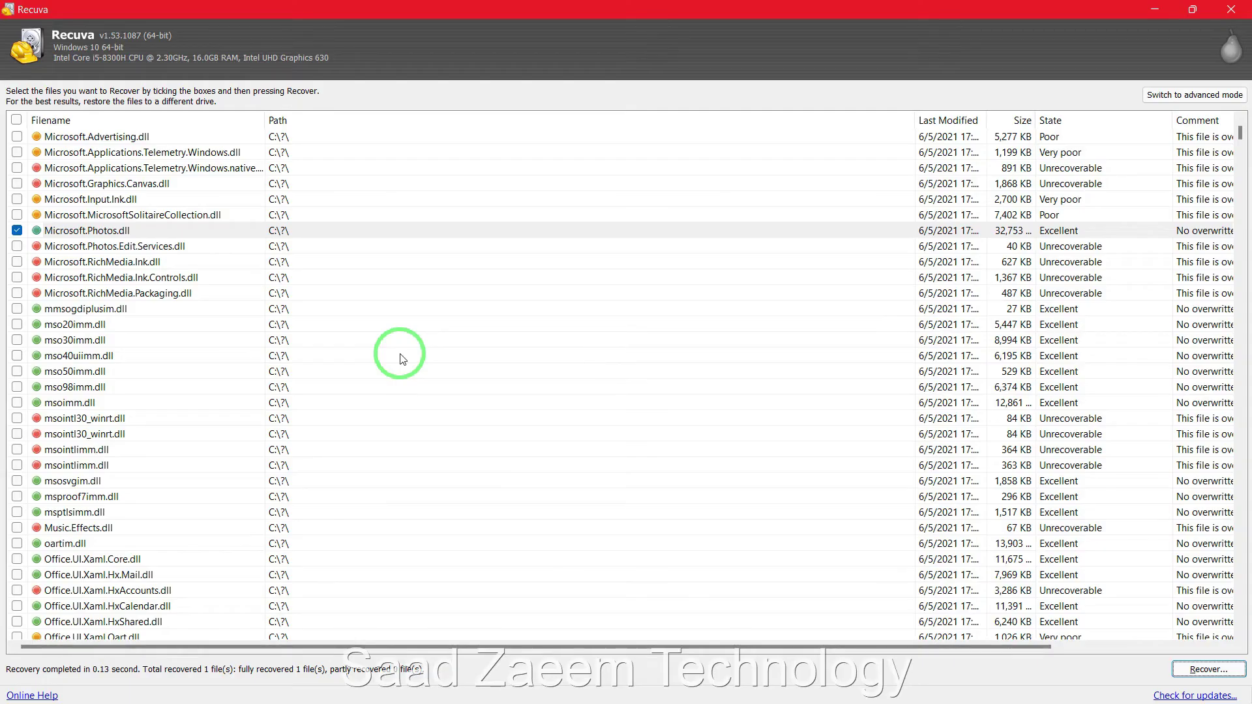
# - Widen the Last Modified column of the found-files list so the full dates and times fit
pyautogui.scroll(-1, 796, 324)
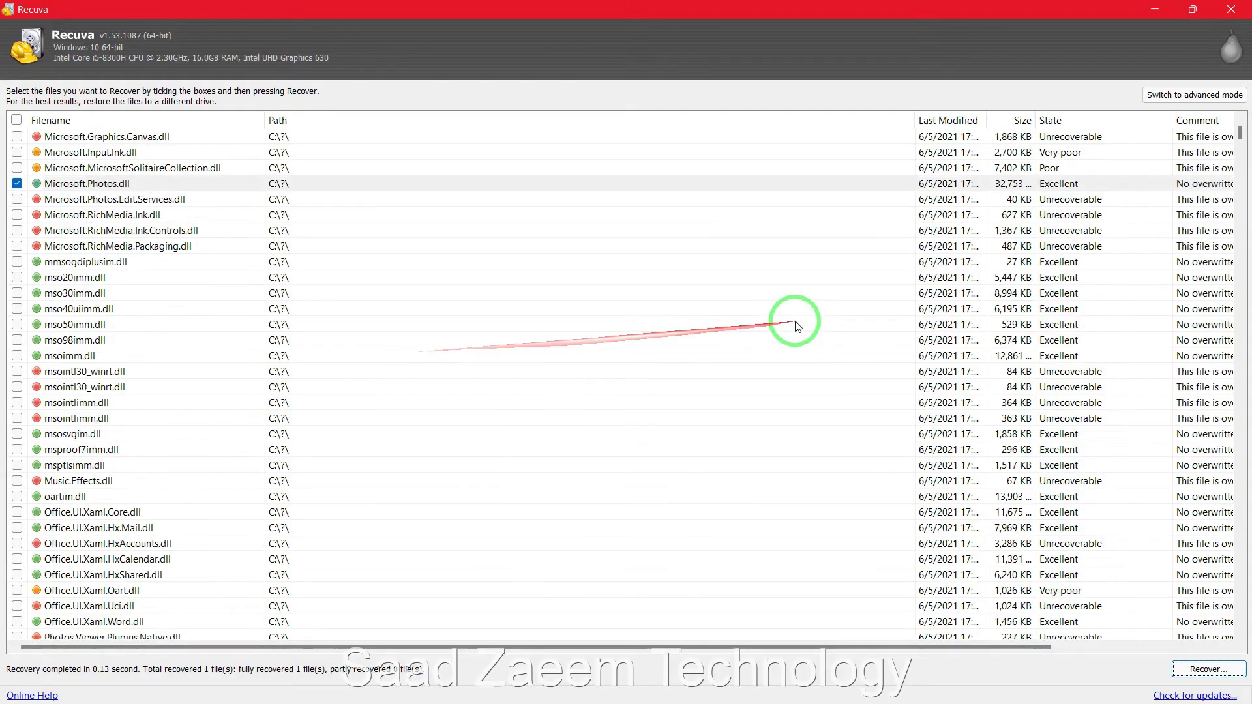
pyautogui.scroll(-5, 760, 326)
pyautogui.scroll(-20, 762, 329)
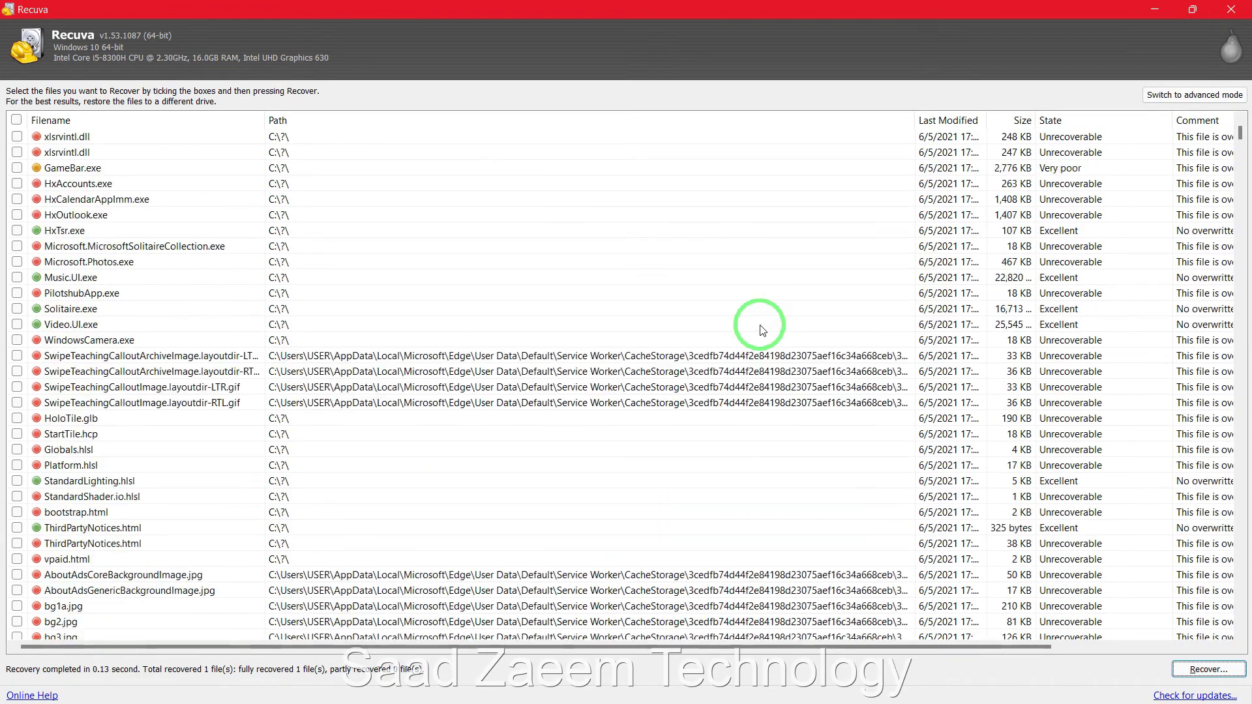
pyautogui.scroll(7, 759, 327)
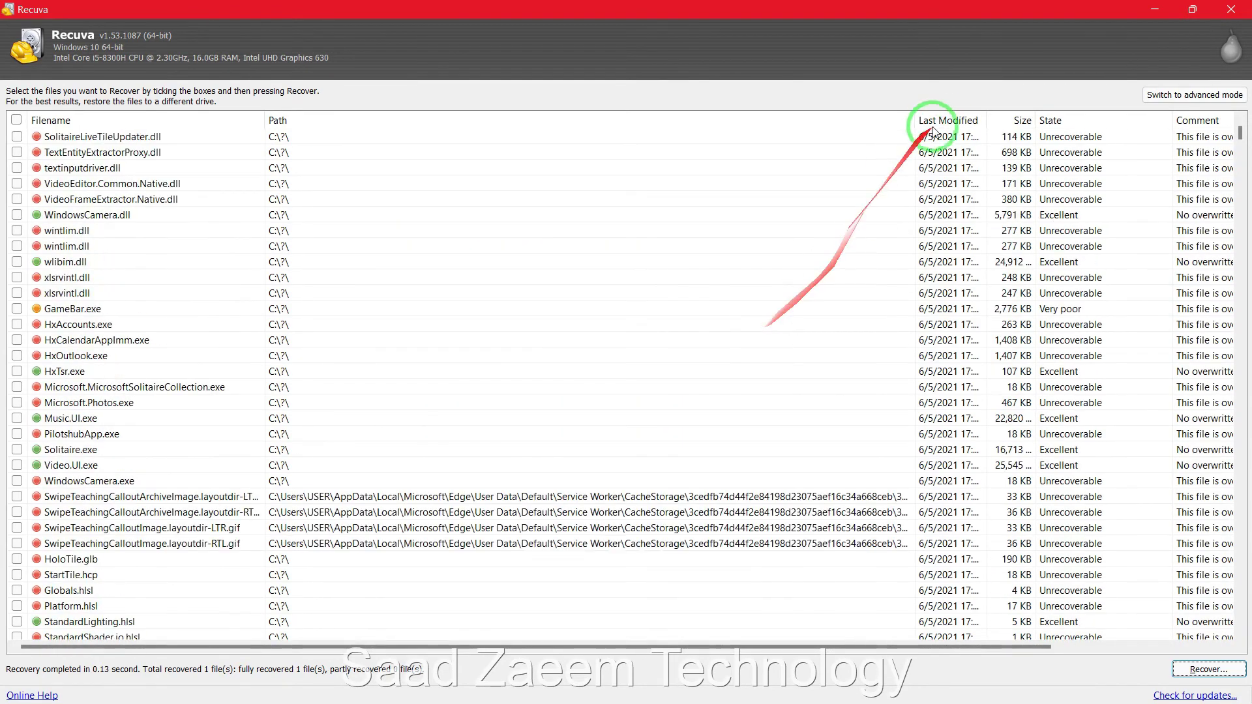
pyautogui.moveTo(986, 120); pyautogui.dragTo(1022, 120)
# - Sort the found files by filename in ascending order
pyautogui.scroll(5, 900, 224)
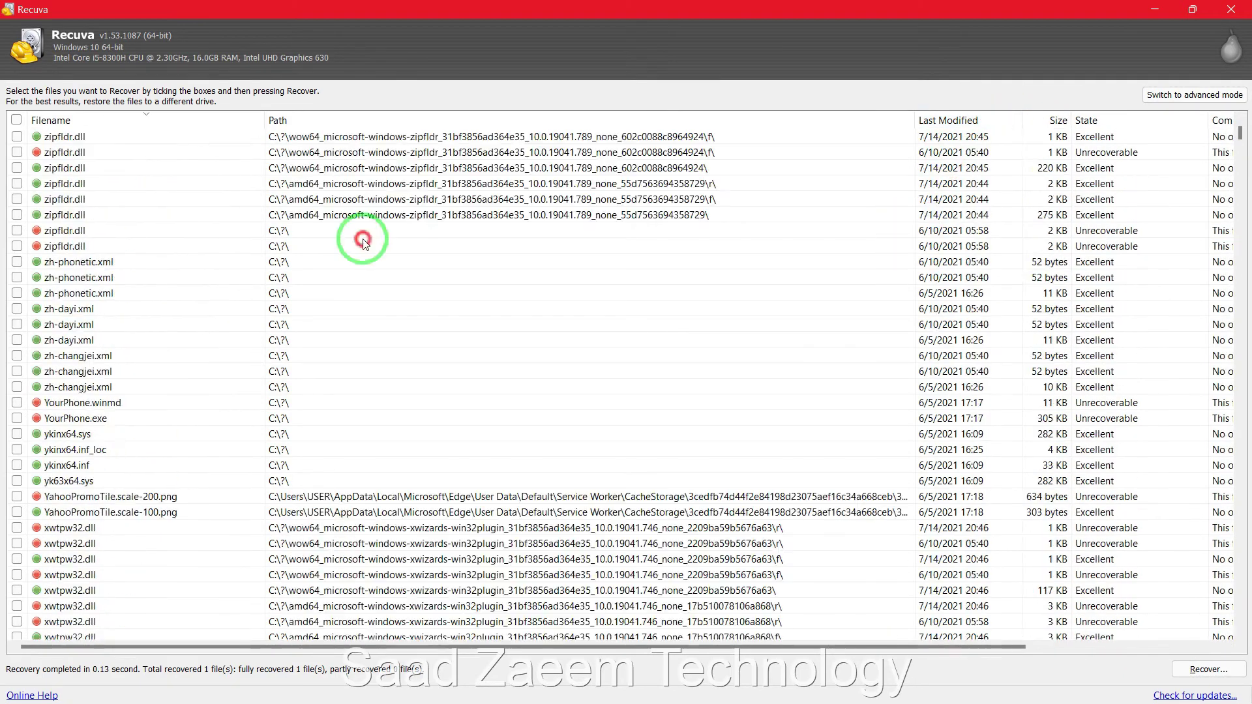
pyautogui.scroll(3, 319, 240)
pyautogui.scroll(10, 320, 240)
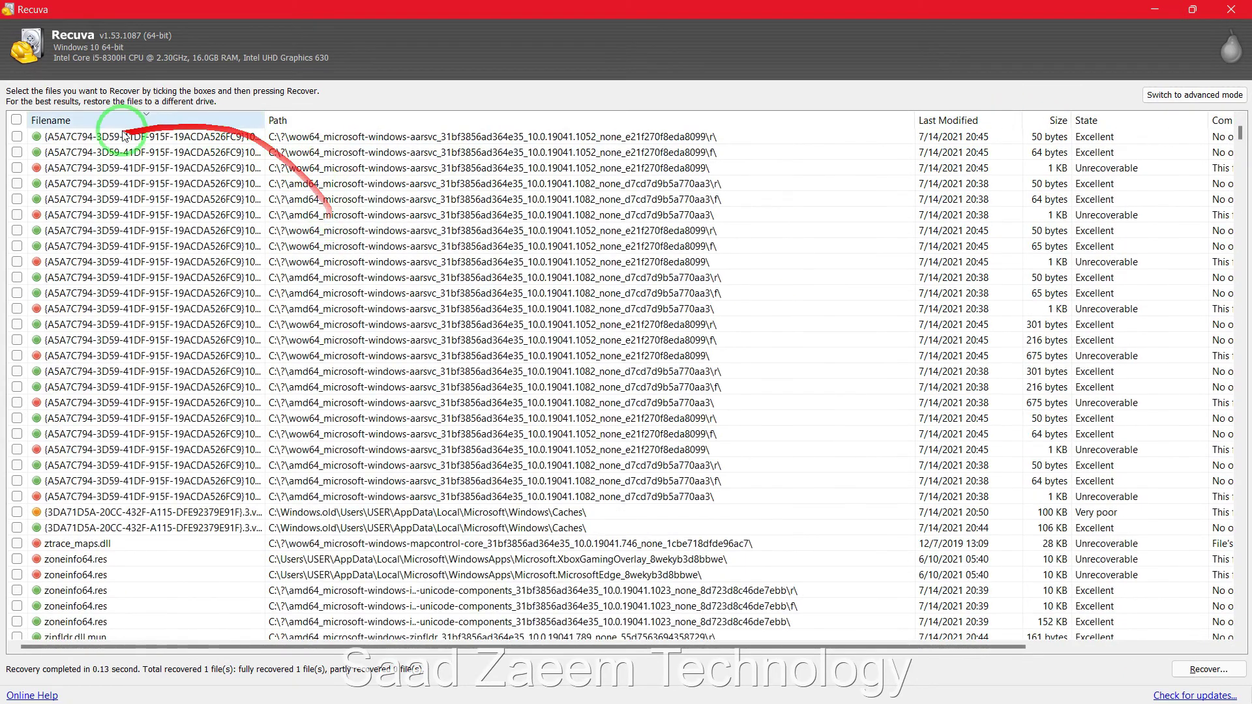
pyautogui.click(126, 123)
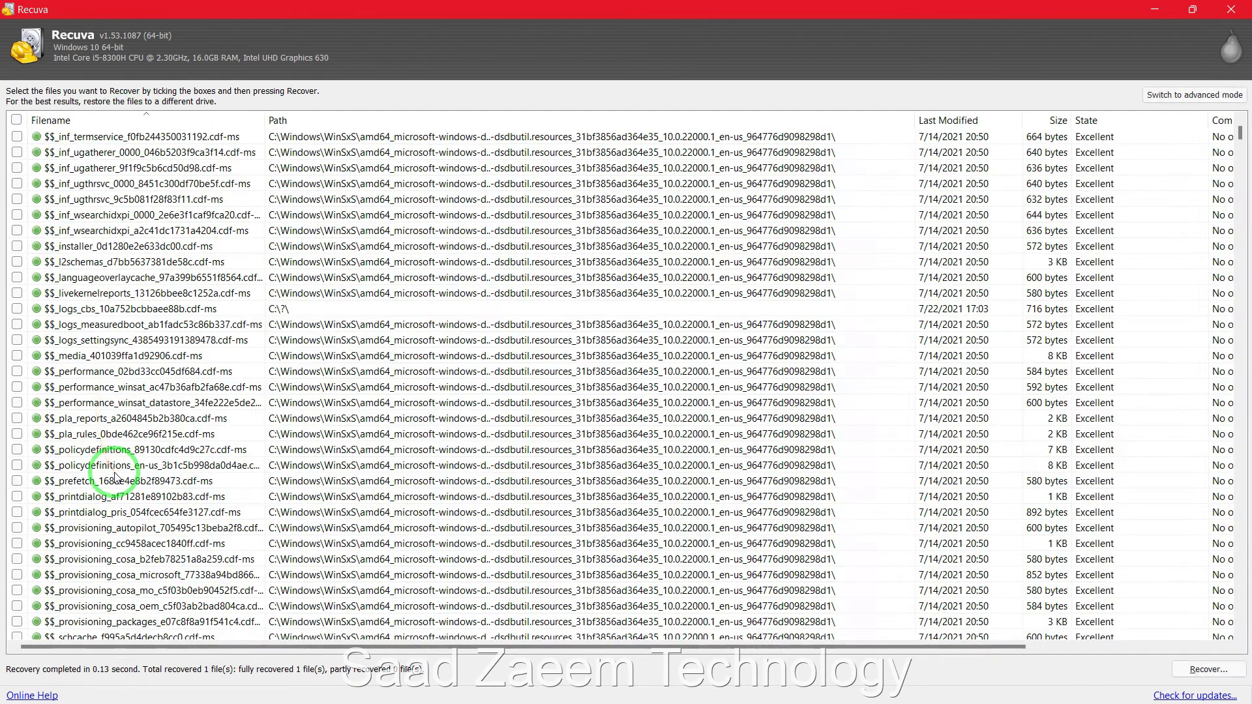
# - Examine the status markers and State ratings through the sorted list, from the $$_ system entries down to the HxMail images
pyautogui.scroll(-15, 135, 439)
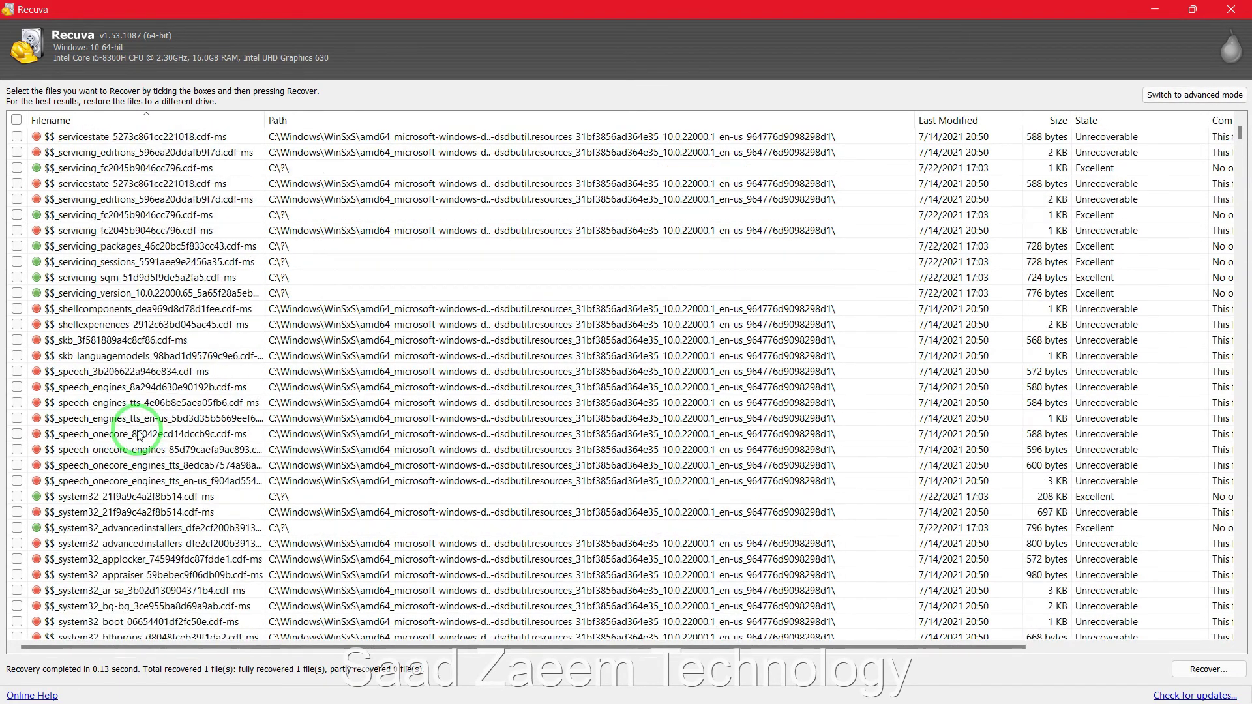
pyautogui.scroll(-7, 138, 436)
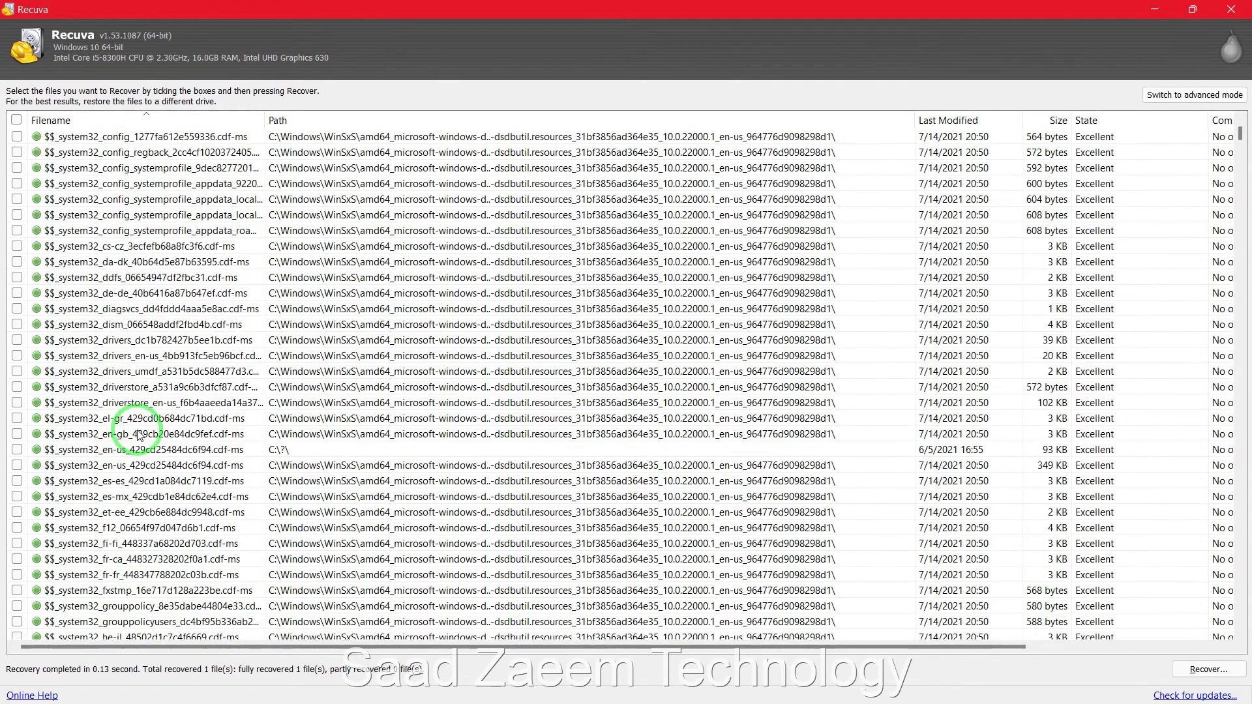
pyautogui.scroll(-5, 139, 436)
pyautogui.scroll(-3, 139, 436)
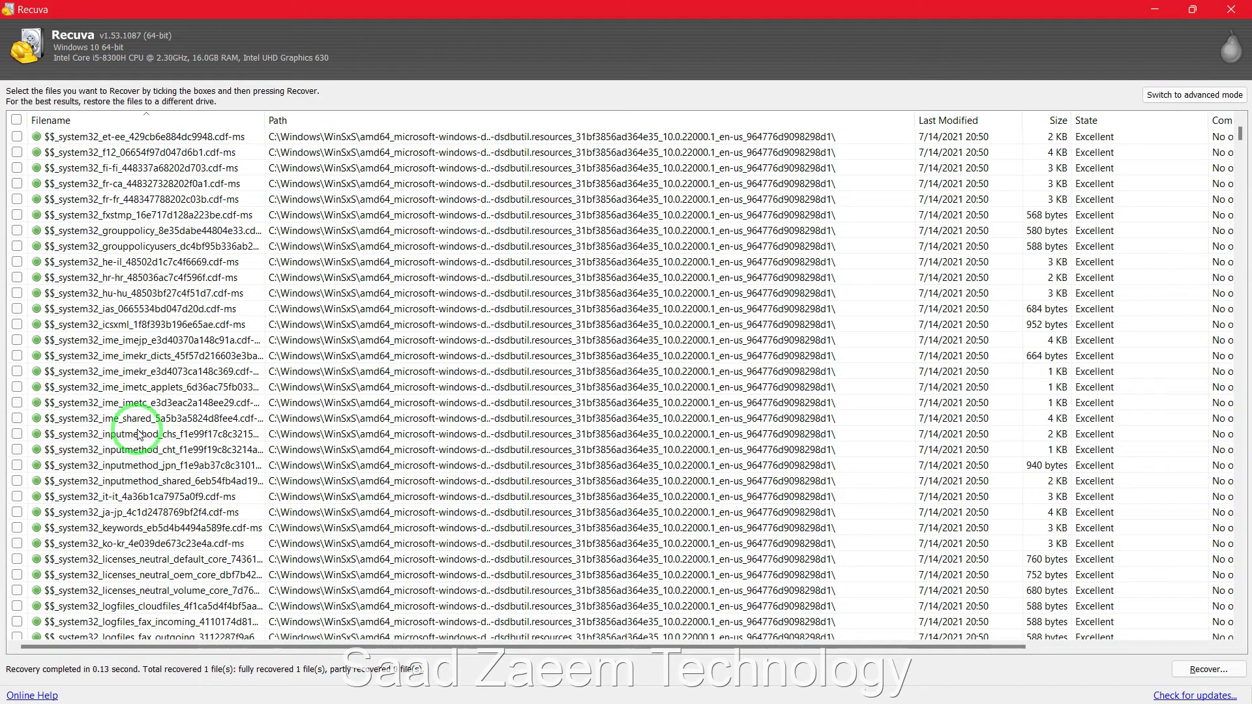
pyautogui.scroll(-1, 139, 436)
pyautogui.scroll(-15, 138, 435)
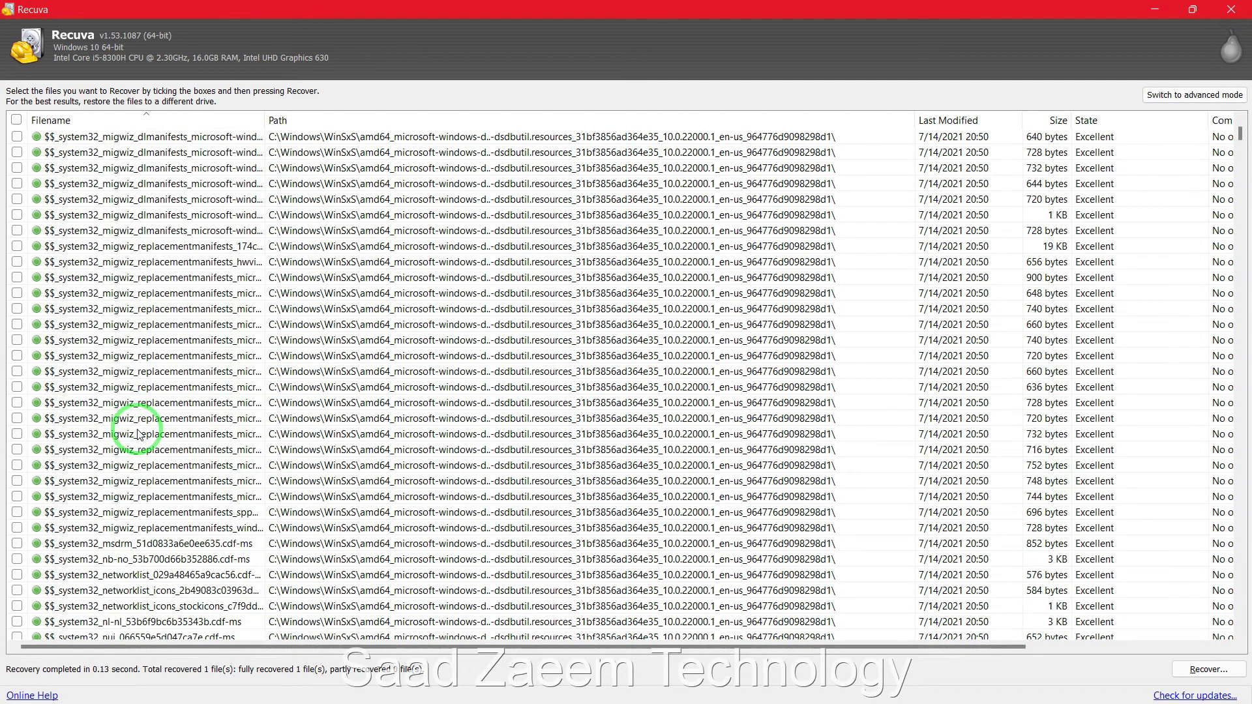
pyautogui.scroll(-20, 138, 436)
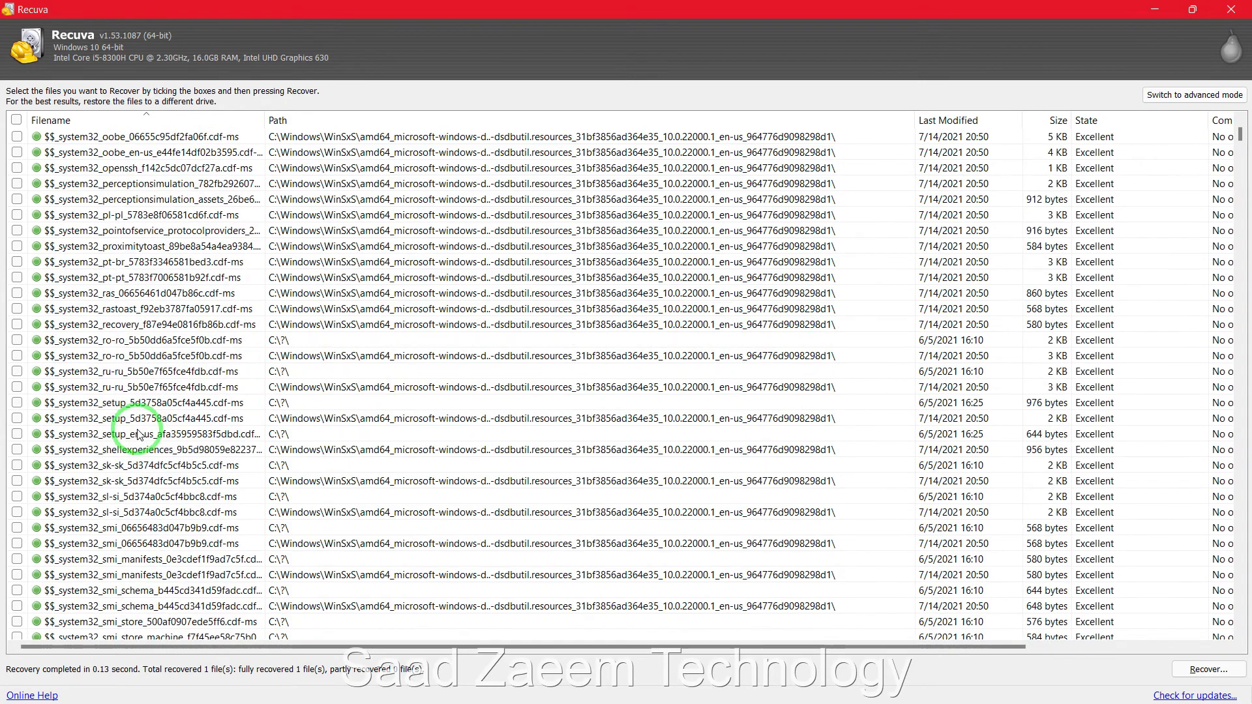
pyautogui.scroll(-8, 138, 435)
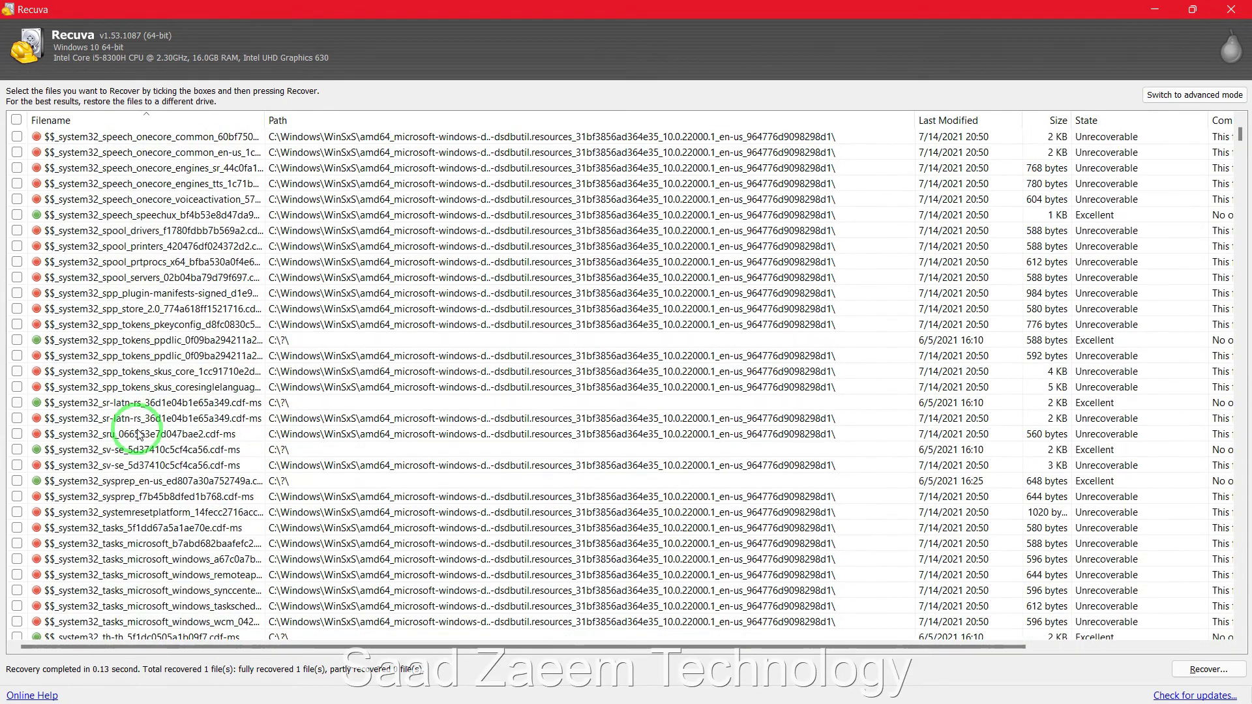
pyautogui.scroll(-20, 139, 435)
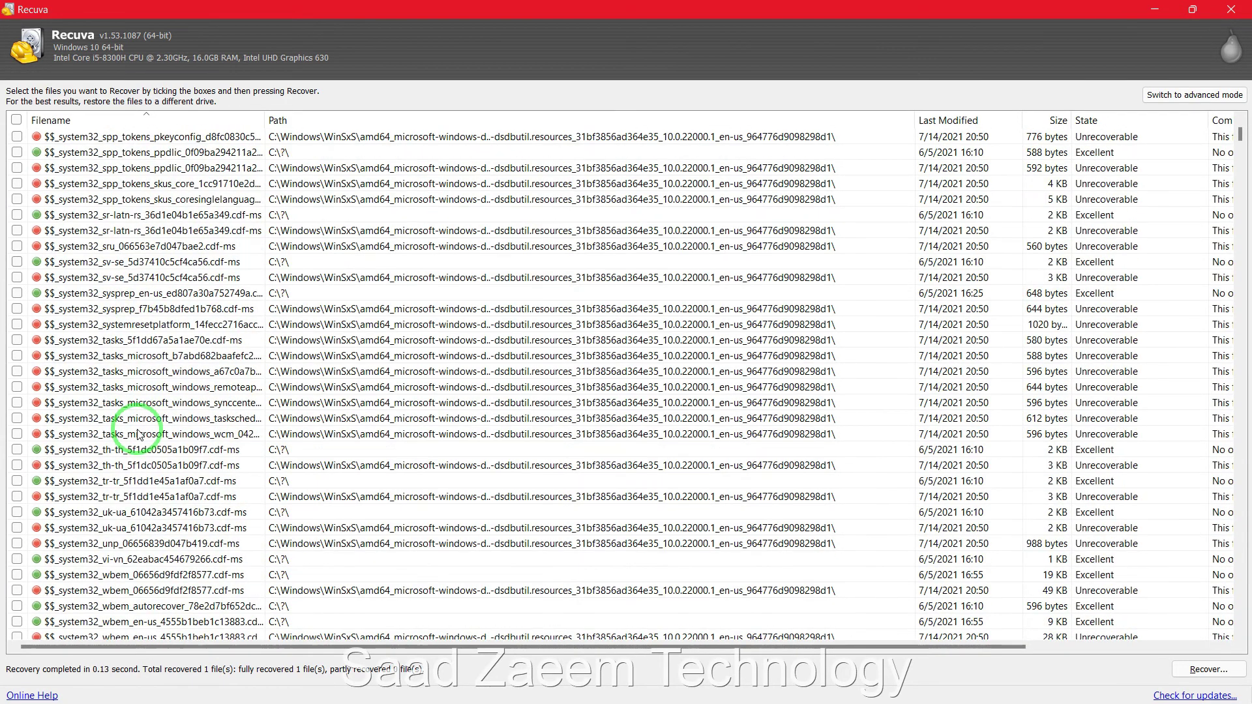
pyautogui.scroll(-20, 138, 436)
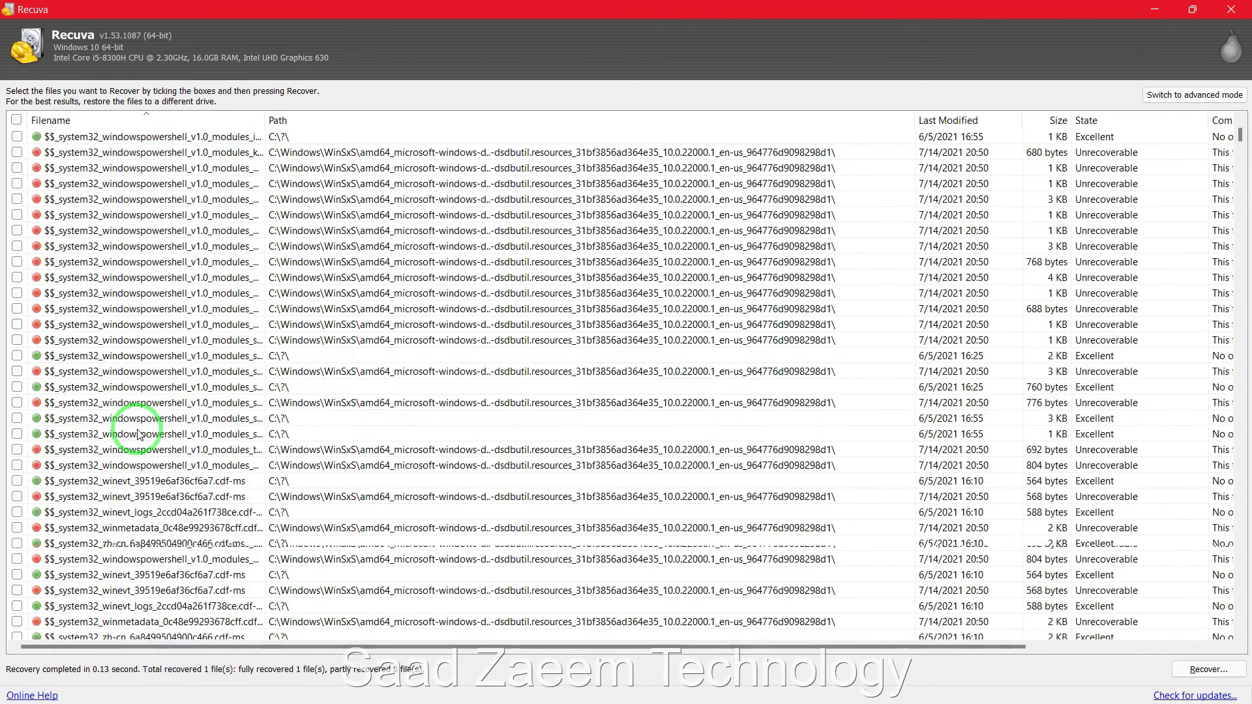
pyautogui.scroll(-20, 139, 435)
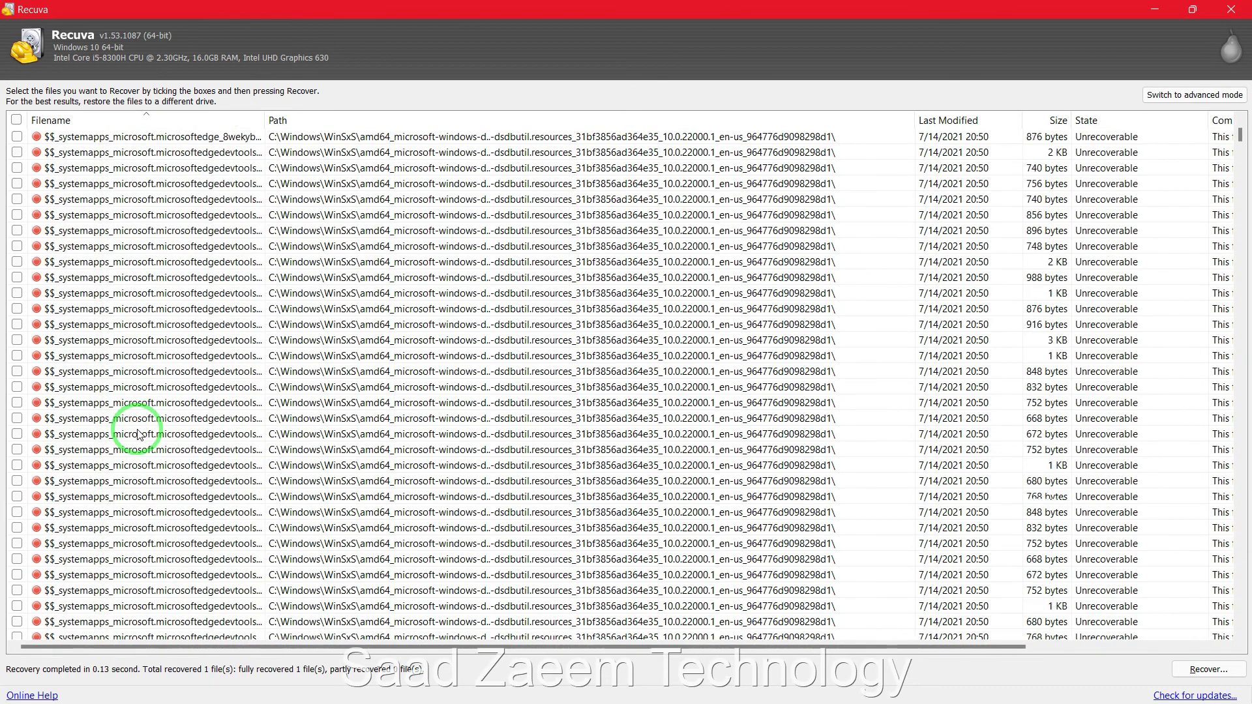
pyautogui.scroll(-6, 138, 436)
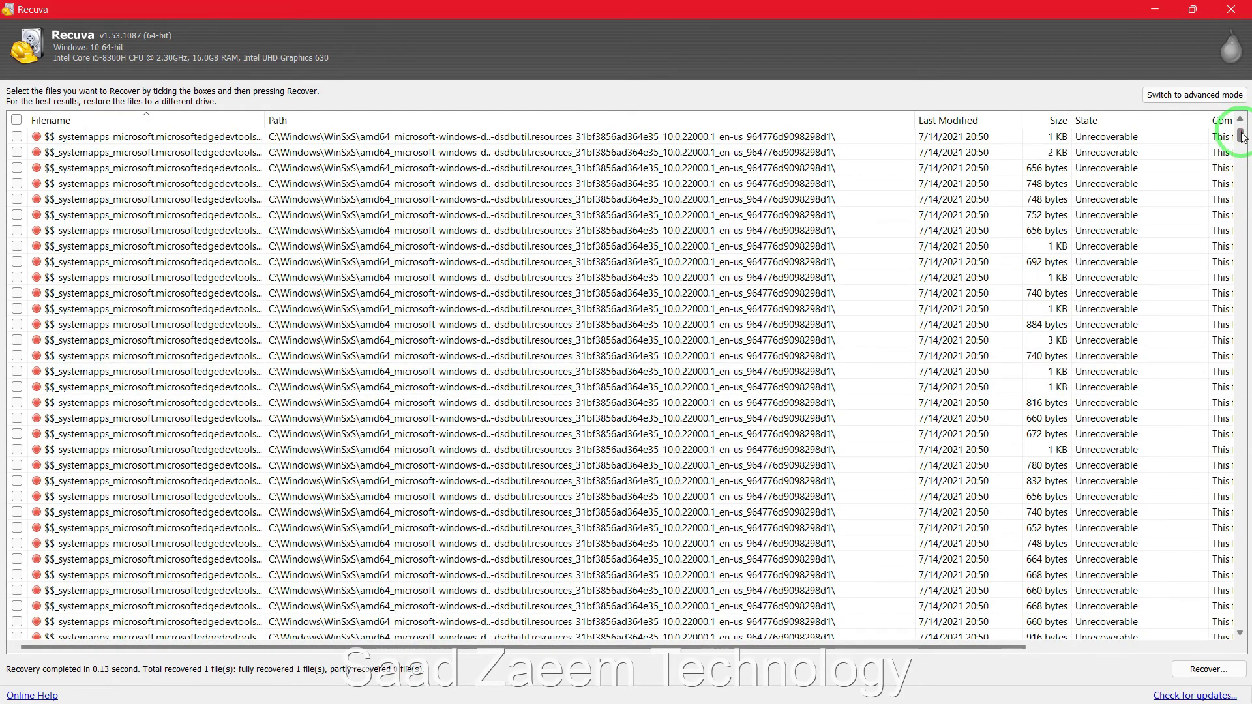
pyautogui.moveTo(1241, 139); pyautogui.dragTo(1239, 282)
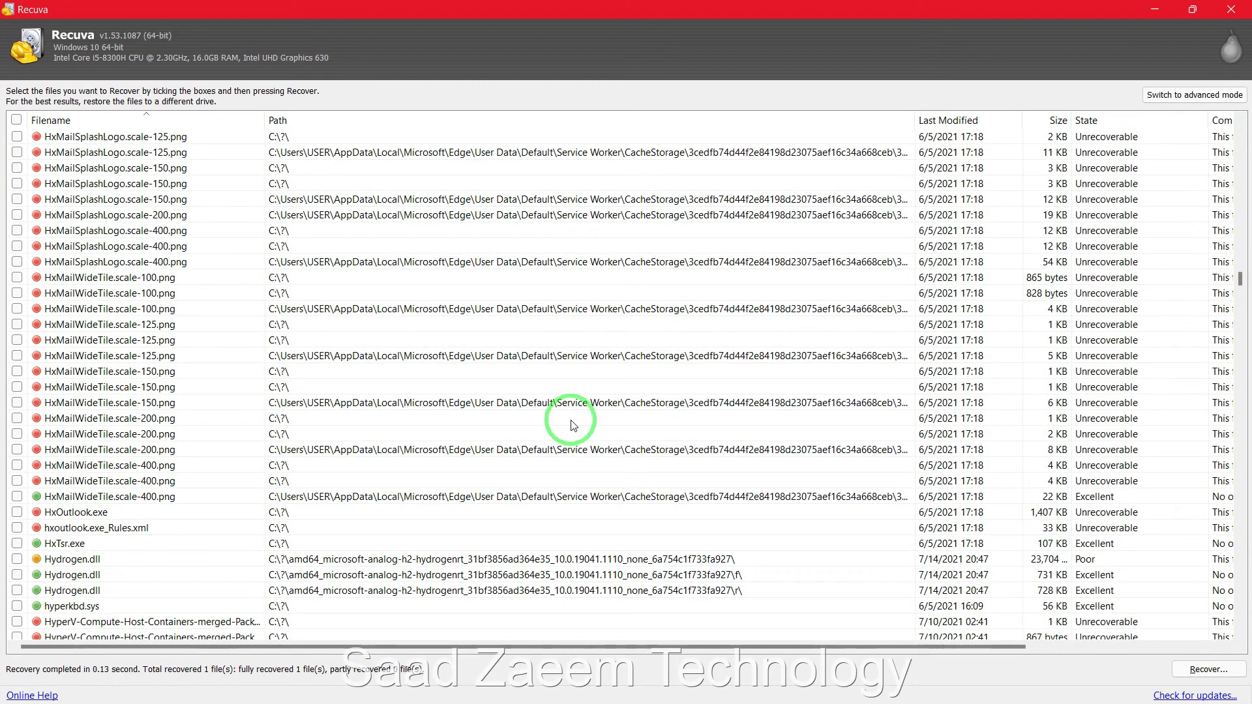
# - Switch to advanced mode and view the drives available for scanning, keeping All Local Disks selected
pyautogui.click(1191, 96)
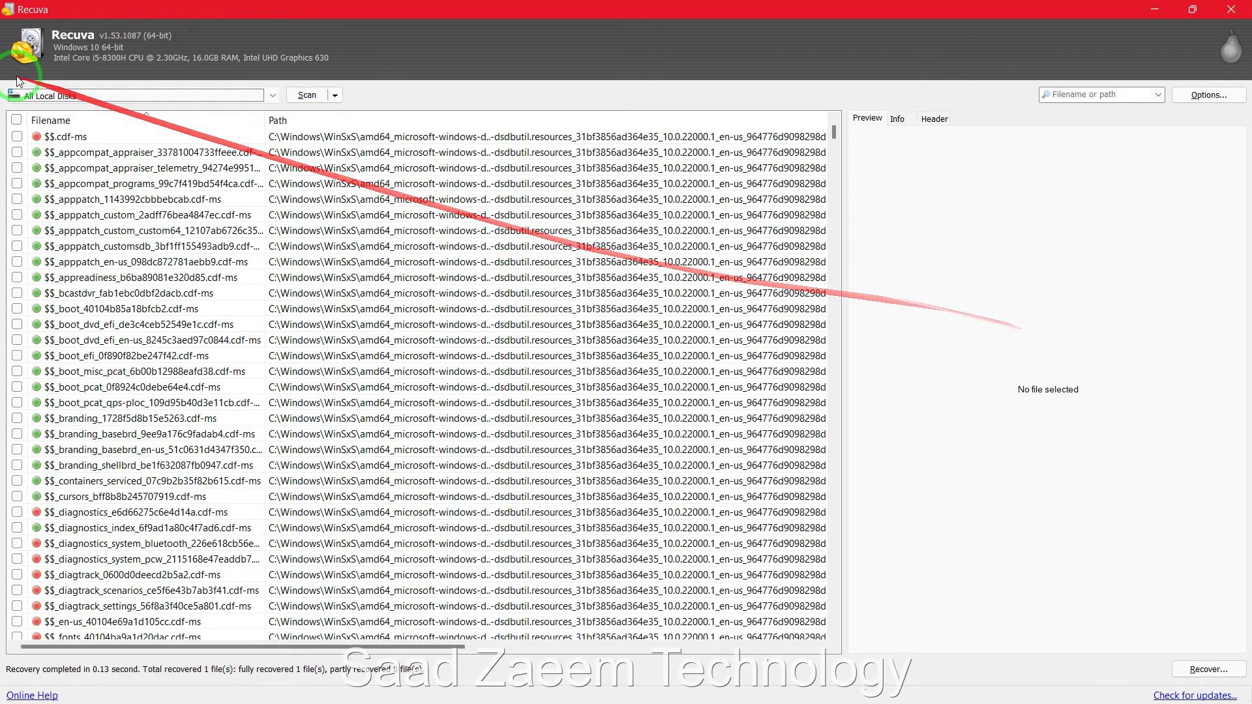
pyautogui.click(46, 99)
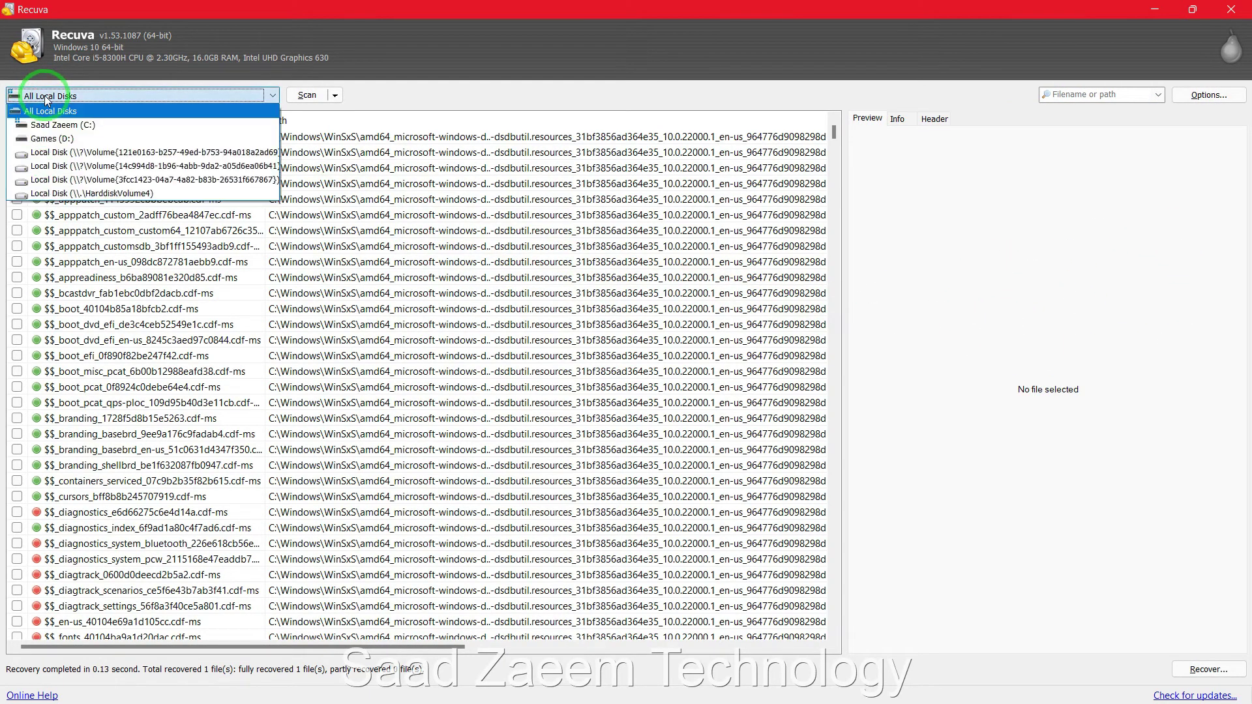
pyautogui.click(392, 99)
# - Mark $$_apppatch_custom_2adff76bea4847ec.cdf-ms for recovery and show its Info details
pyautogui.click(23, 217)
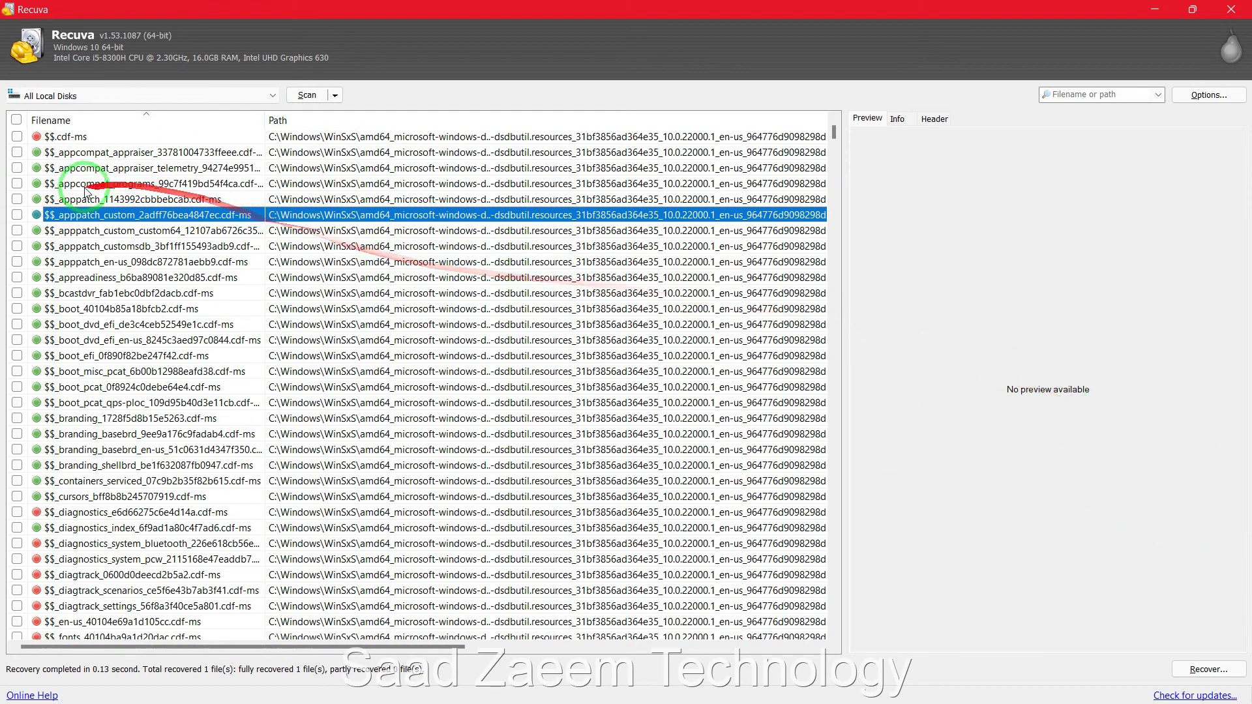
pyautogui.click(17, 215)
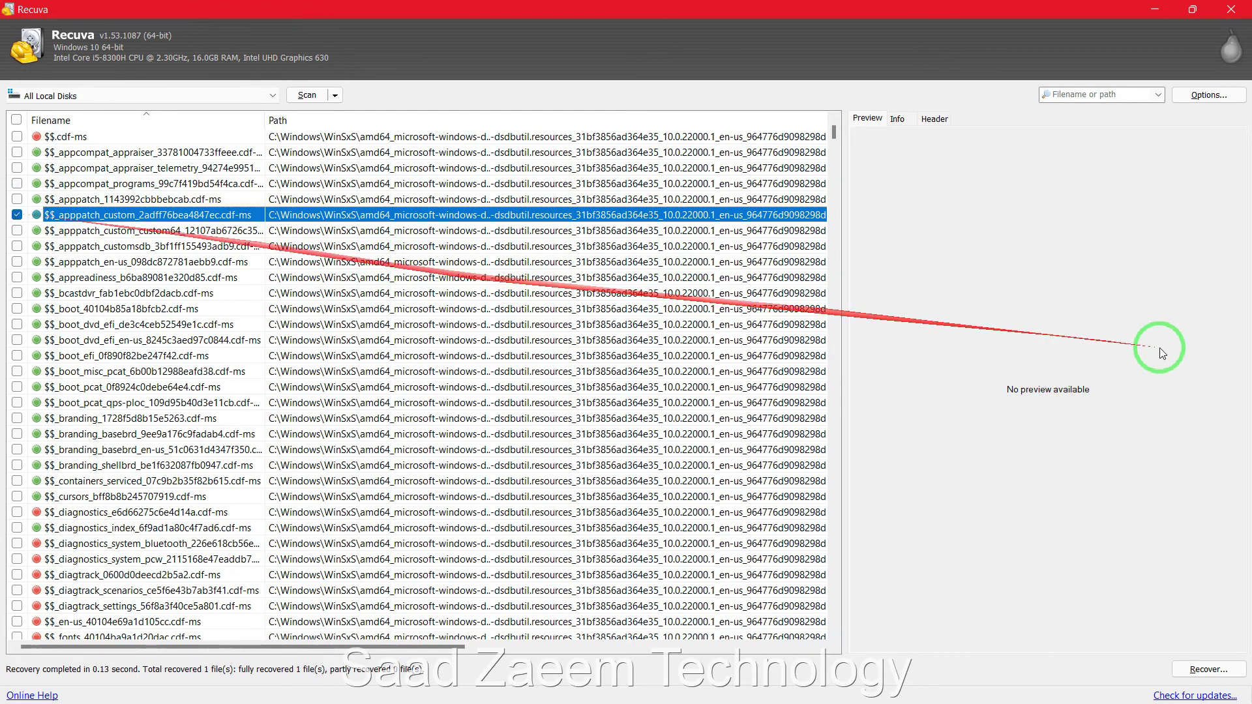
pyautogui.click(898, 118)
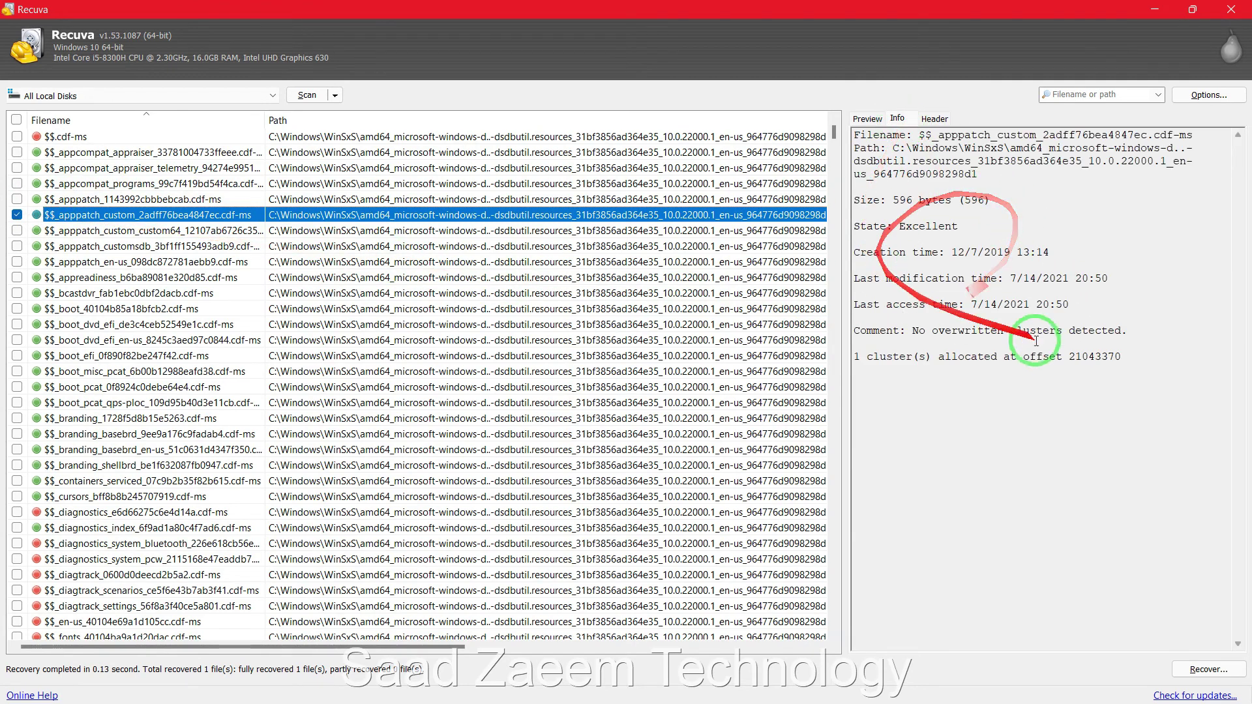
# - Review the marked file's full Info text by highlighting it, and close Recuva
pyautogui.moveTo(1135, 360); pyautogui.dragTo(867, 162)
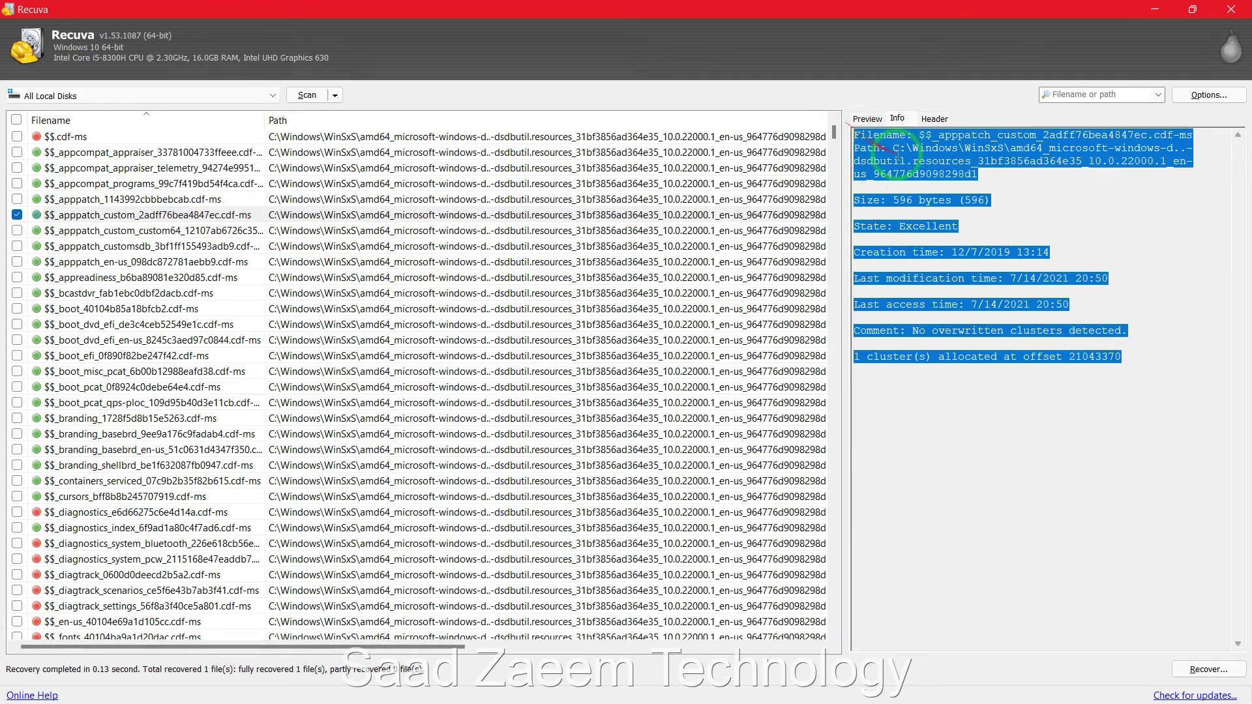
pyautogui.click(1019, 208)
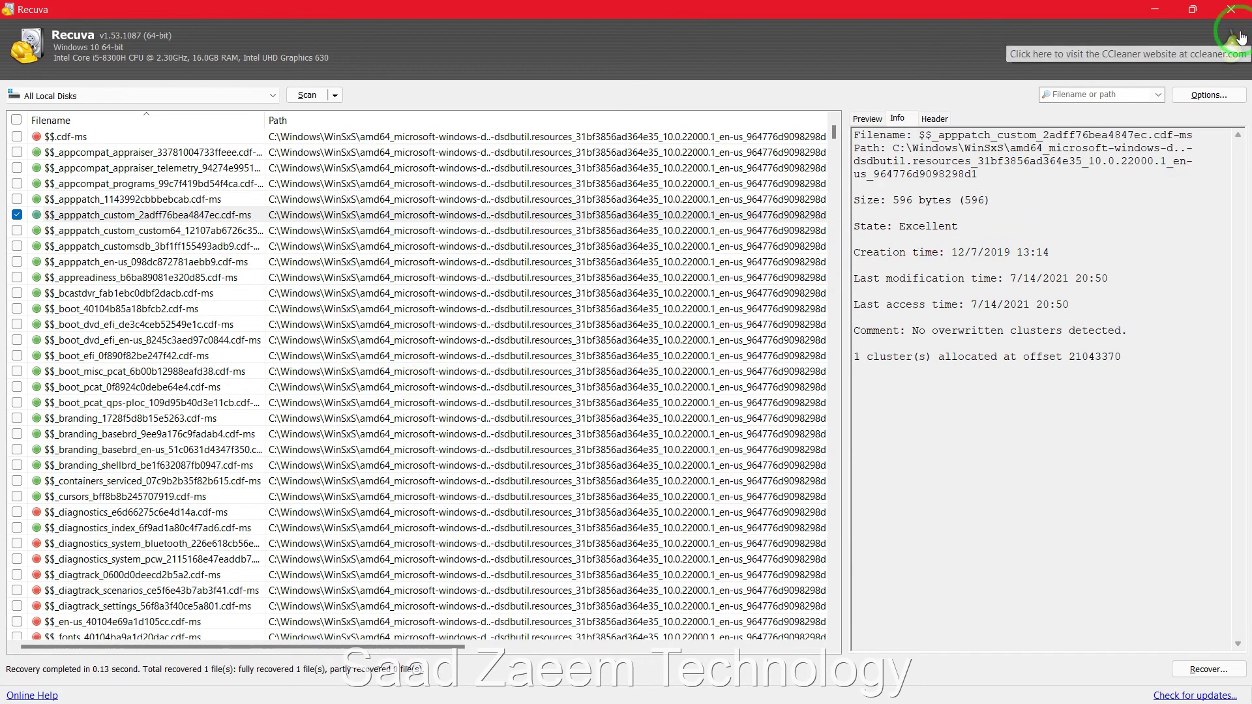
pyautogui.click(1232, 10)
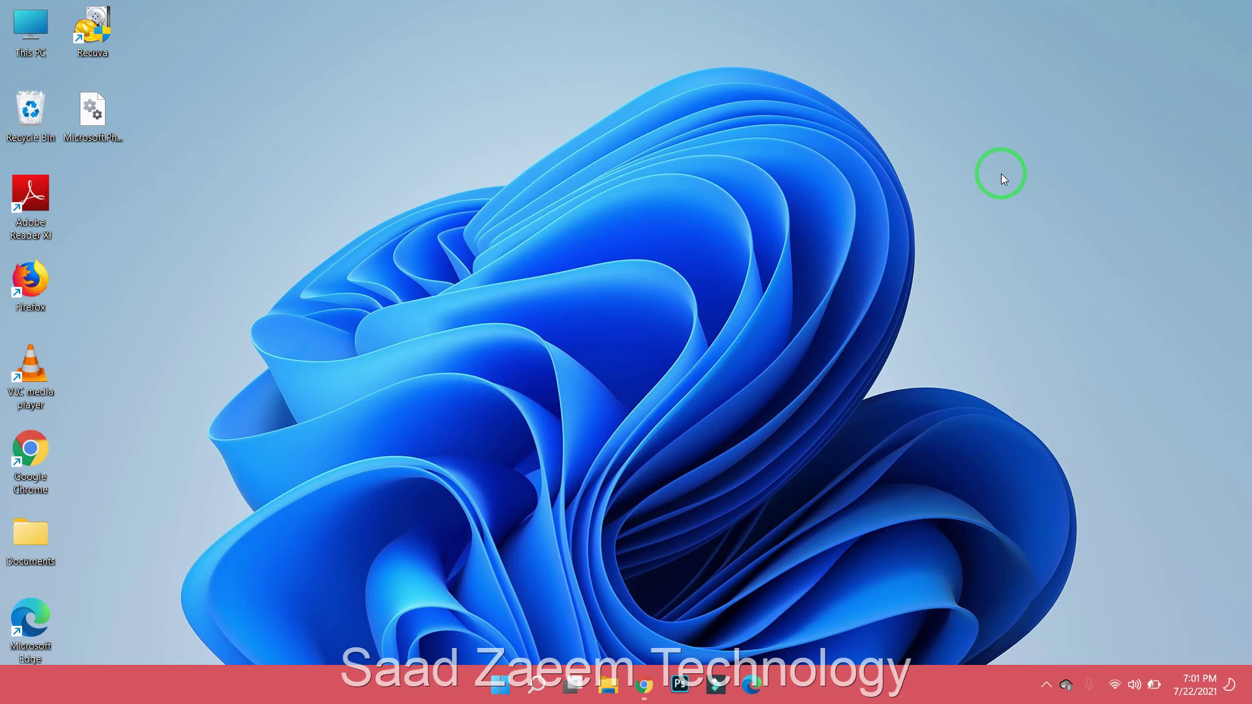